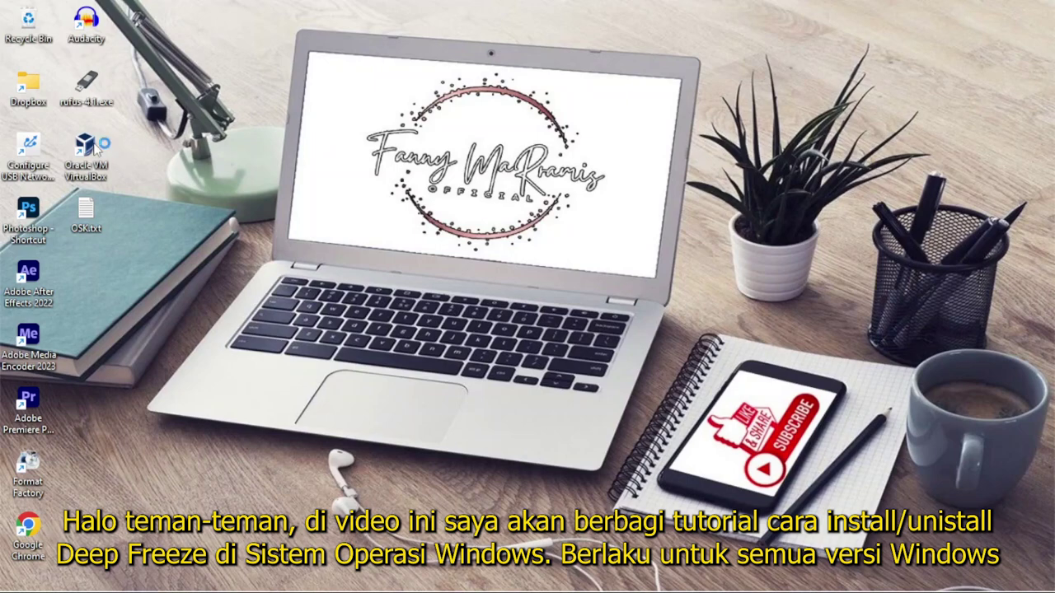
Step: Open Oracle VM VirtualBox and start the Windows 7 virtual machine
{"action": "double_click", "coordinate": [86, 146]}
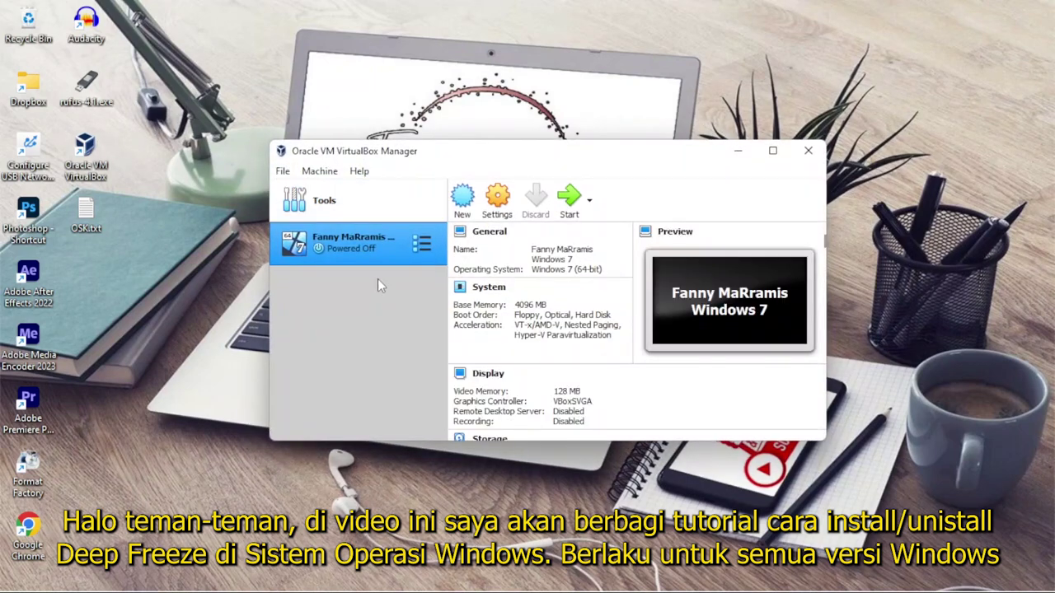
{"action": "left_click", "coordinate": [567, 200]}
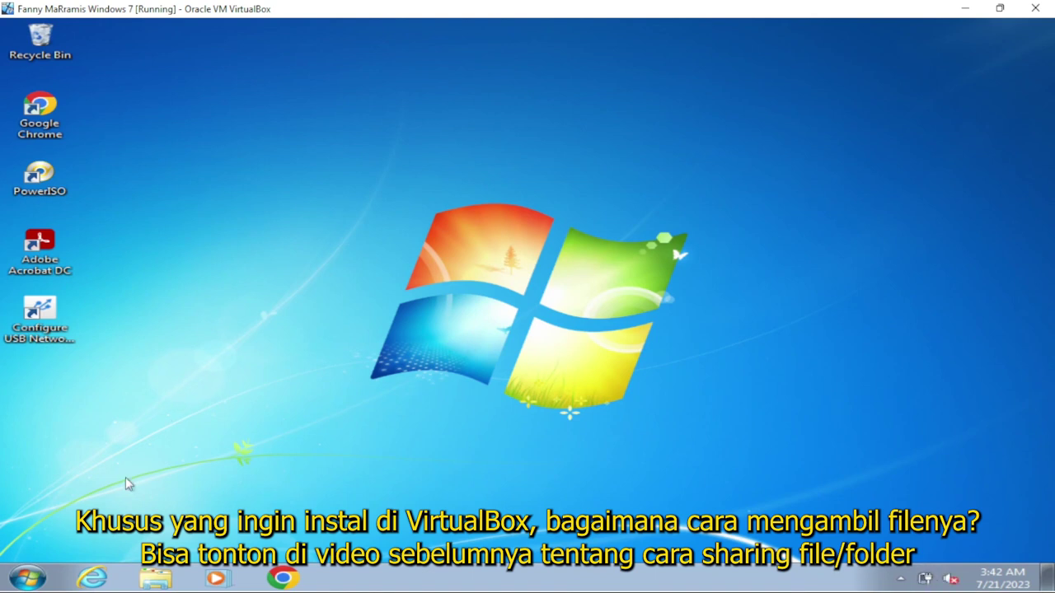
Step: Open the Deep_Freeze_Standard_8.63.020.5634 archive from the shared Software (X:) drive and enter the folder inside it
{"action": "left_click", "coordinate": [155, 578]}
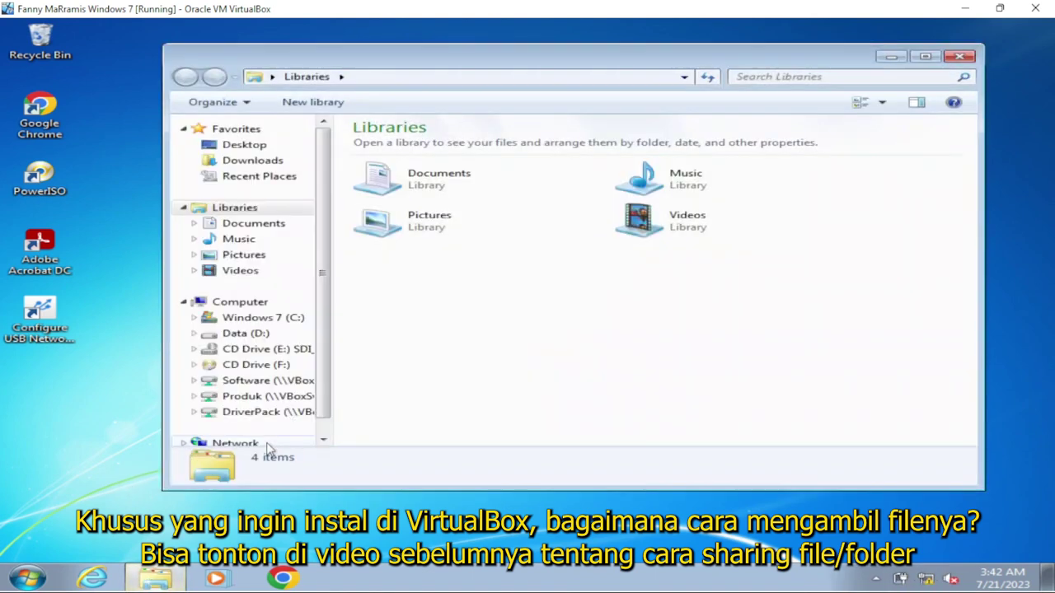
{"action": "left_click", "coordinate": [264, 380]}
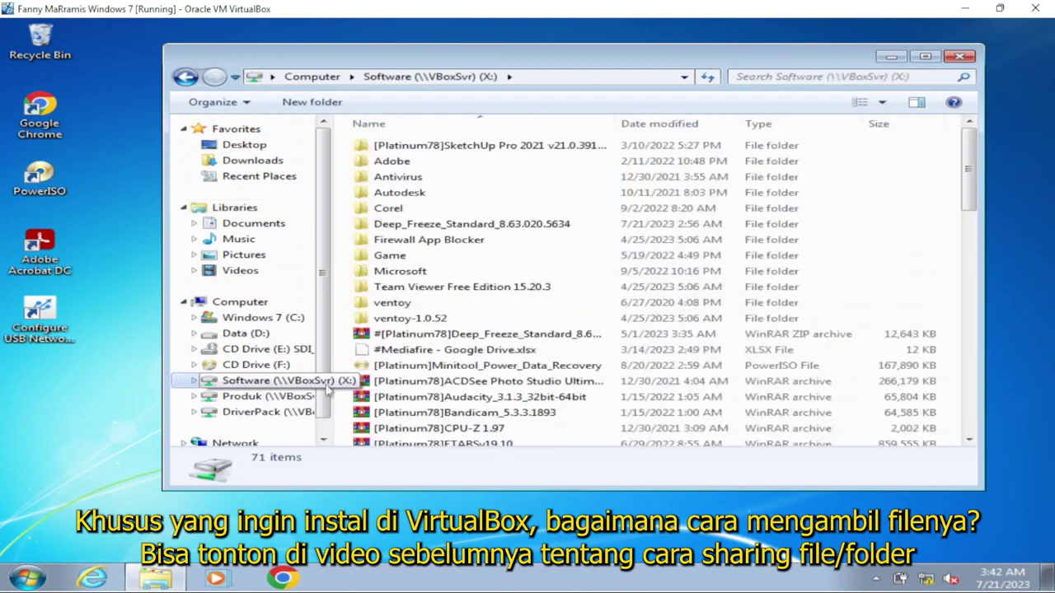
{"action": "left_click", "coordinate": [442, 383]}
{"action": "scroll", "coordinate": [443, 392], "scroll_direction": "down", "scroll_amount": 7}
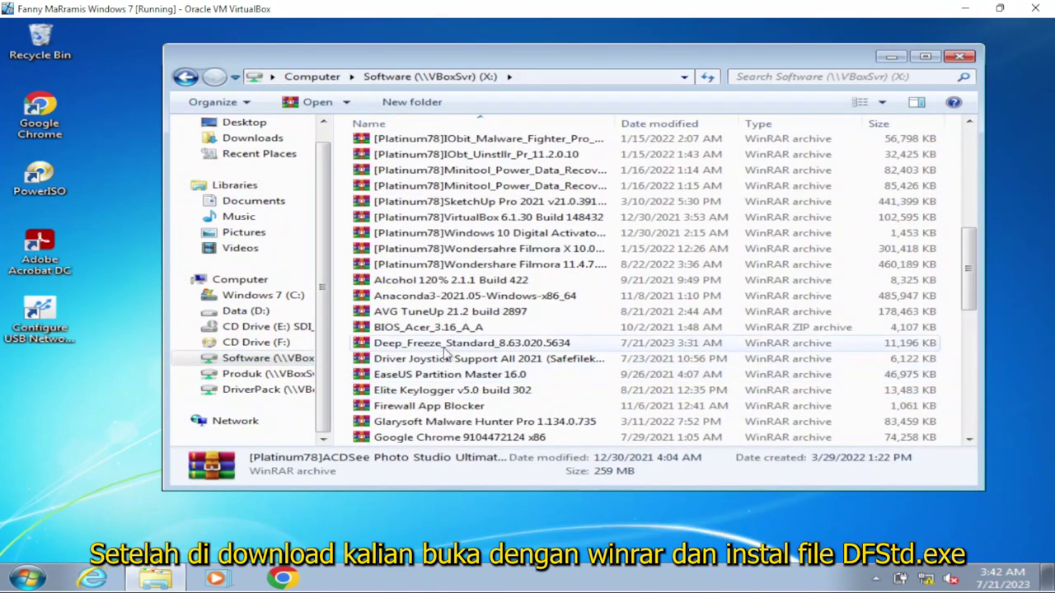
{"action": "left_click", "coordinate": [448, 345]}
{"action": "double_click", "coordinate": [447, 346]}
{"action": "double_click", "coordinate": [202, 290]}
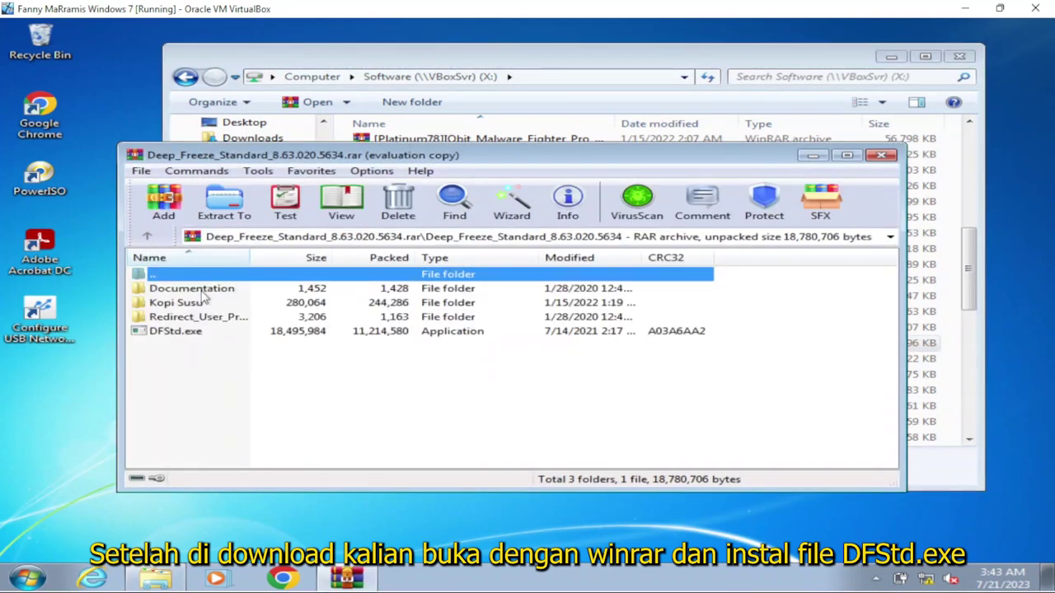
Step: Run DFStd.exe from the archive and allow it to make changes to the computer
{"action": "left_click", "coordinate": [173, 333]}
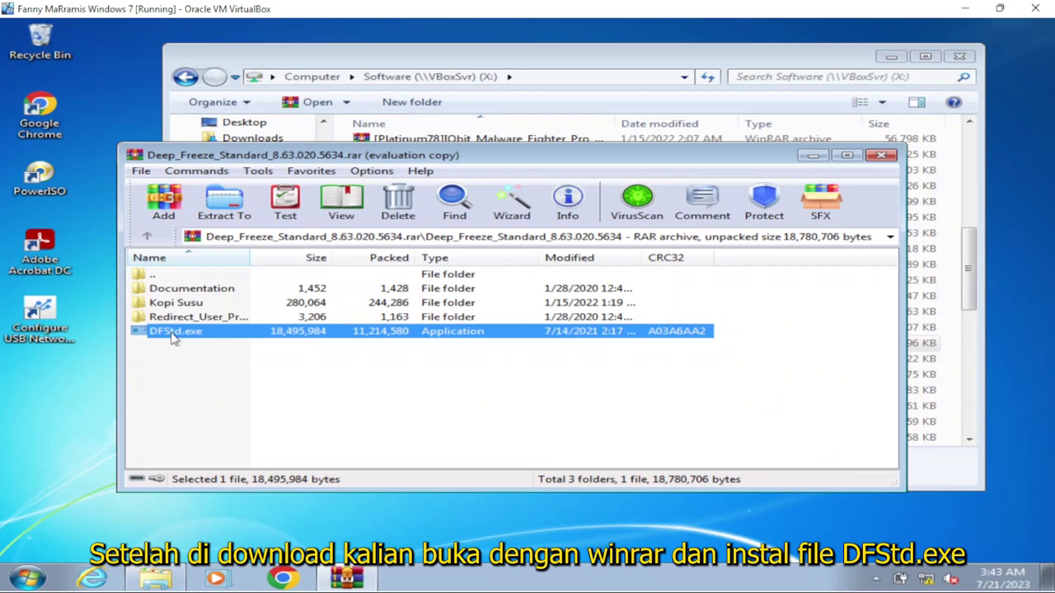
{"action": "double_click", "coordinate": [175, 333]}
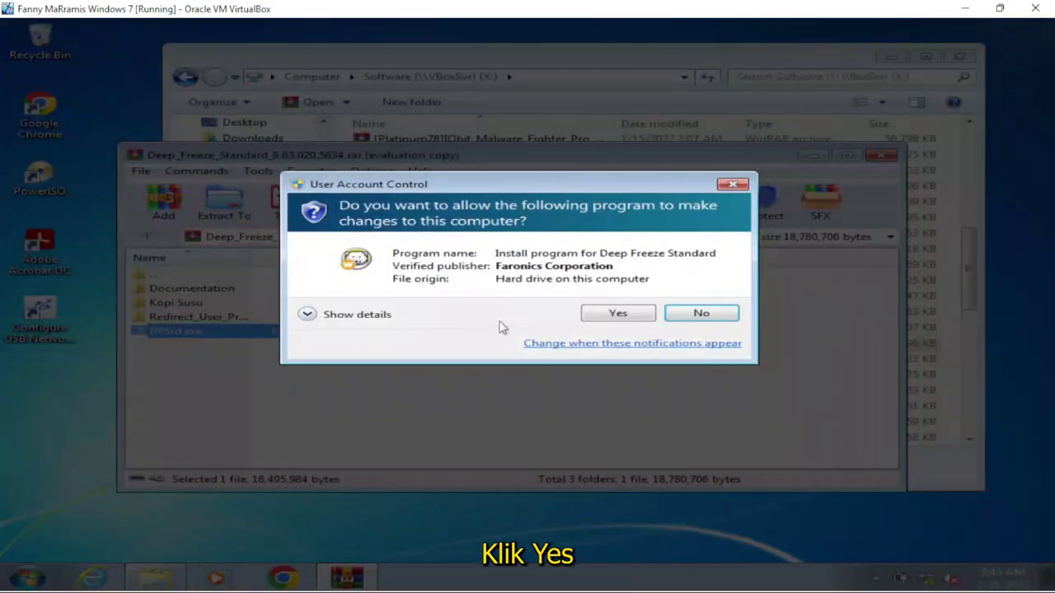
{"action": "left_click", "coordinate": [618, 313]}
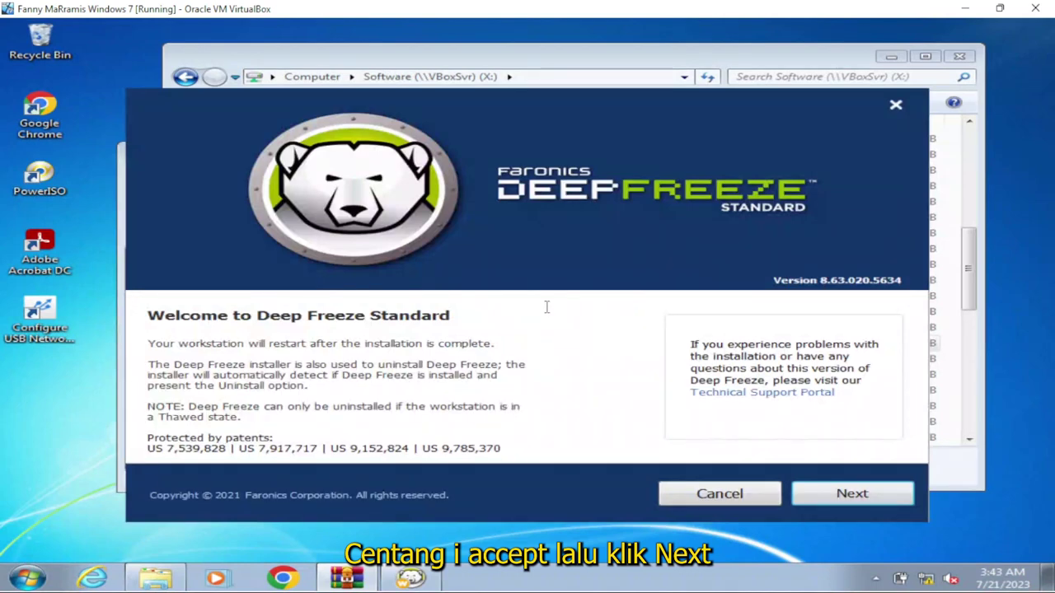
Step: Accept the Deep Freeze license agreement and choose Use Evaluation in place of a license key
{"action": "left_click", "coordinate": [841, 495]}
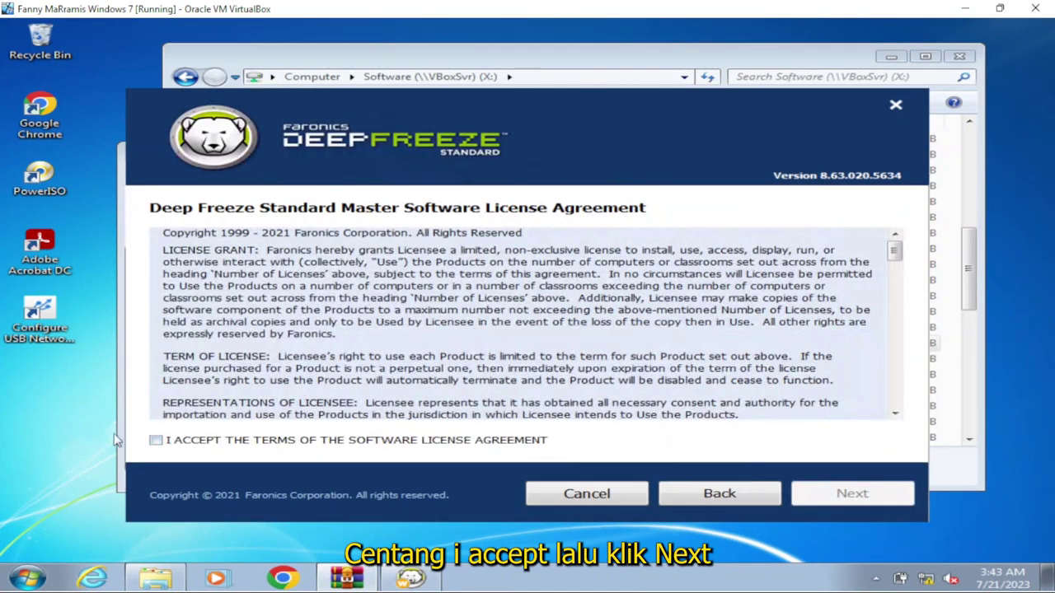
{"action": "left_click", "coordinate": [156, 441]}
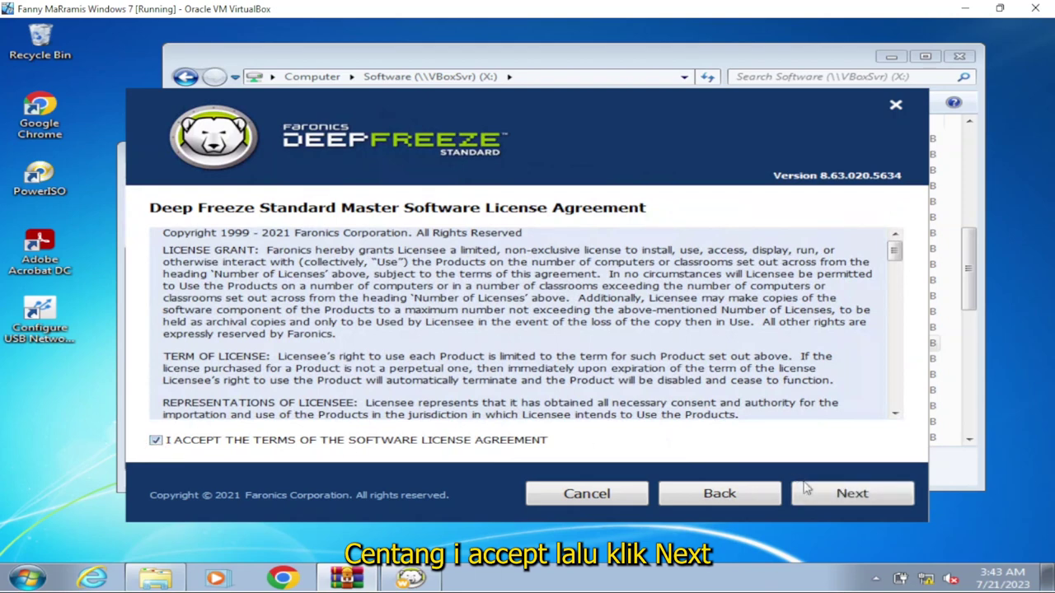
{"action": "left_click", "coordinate": [834, 494]}
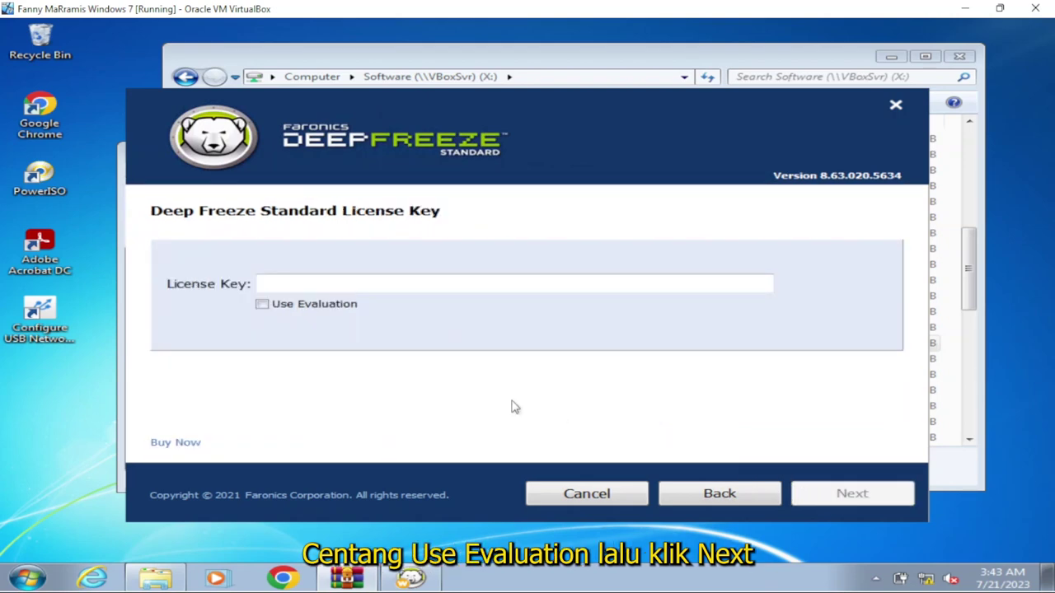
{"action": "left_click", "coordinate": [262, 304]}
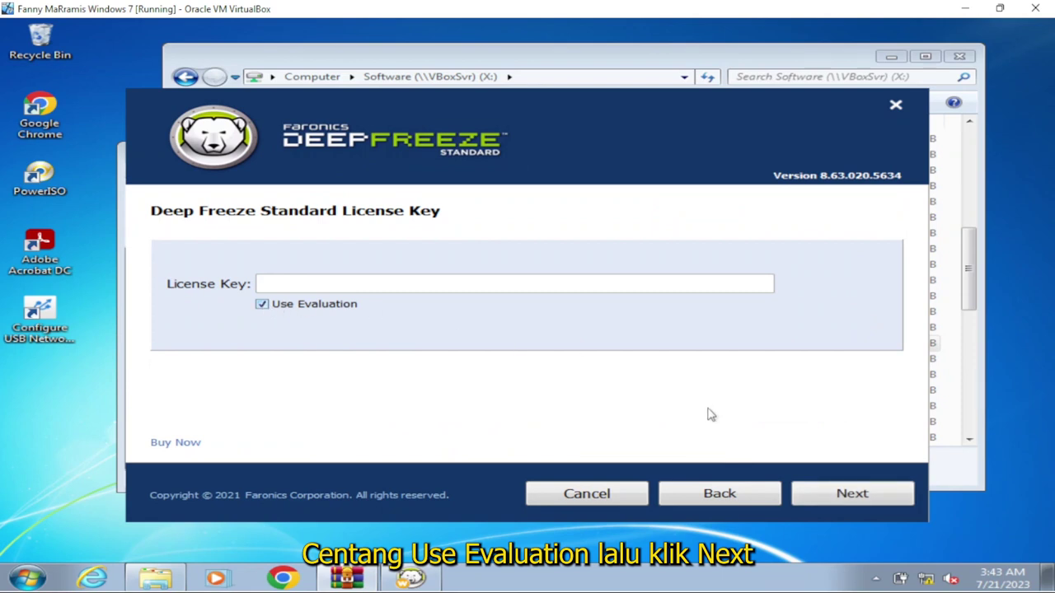
{"action": "left_click", "coordinate": [838, 493]}
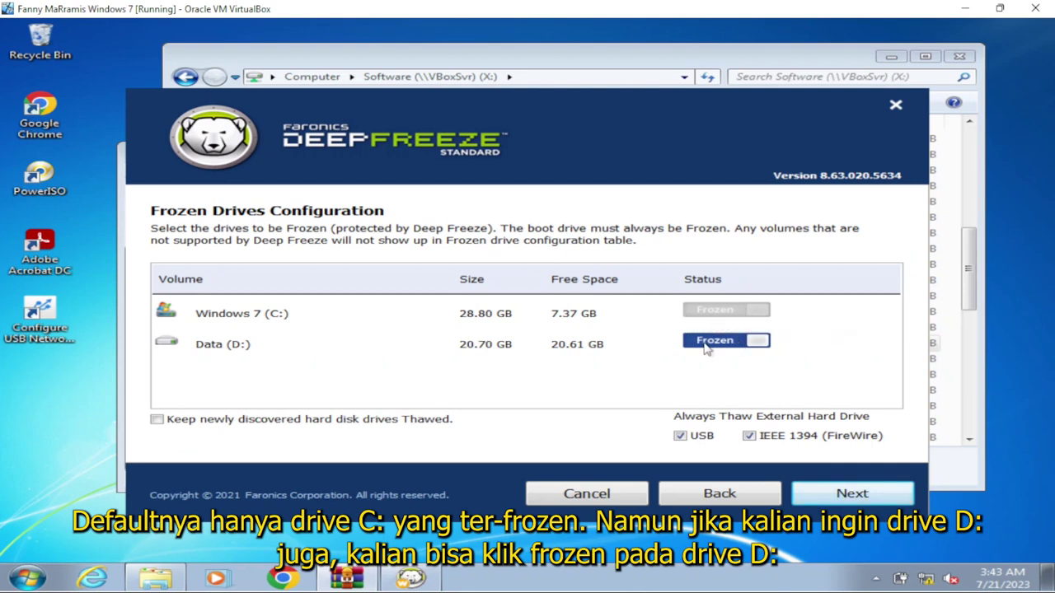
Step: Set the Data (D:) drive to Frozen and install Deep Freeze without creating a ThawSpace
{"action": "left_click", "coordinate": [745, 343]}
{"action": "left_click", "coordinate": [745, 344]}
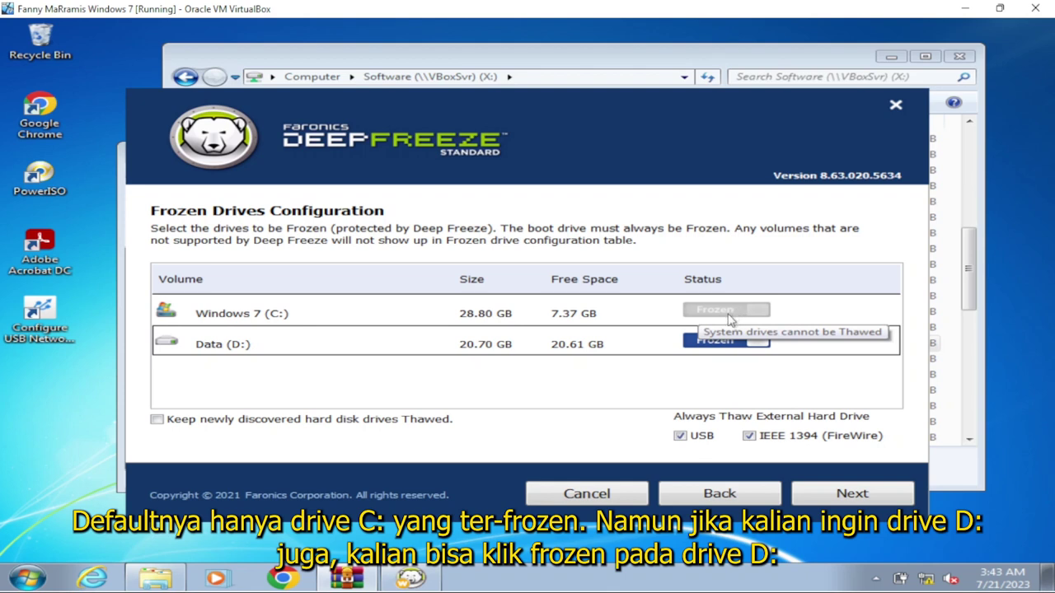
{"action": "left_click", "coordinate": [716, 345]}
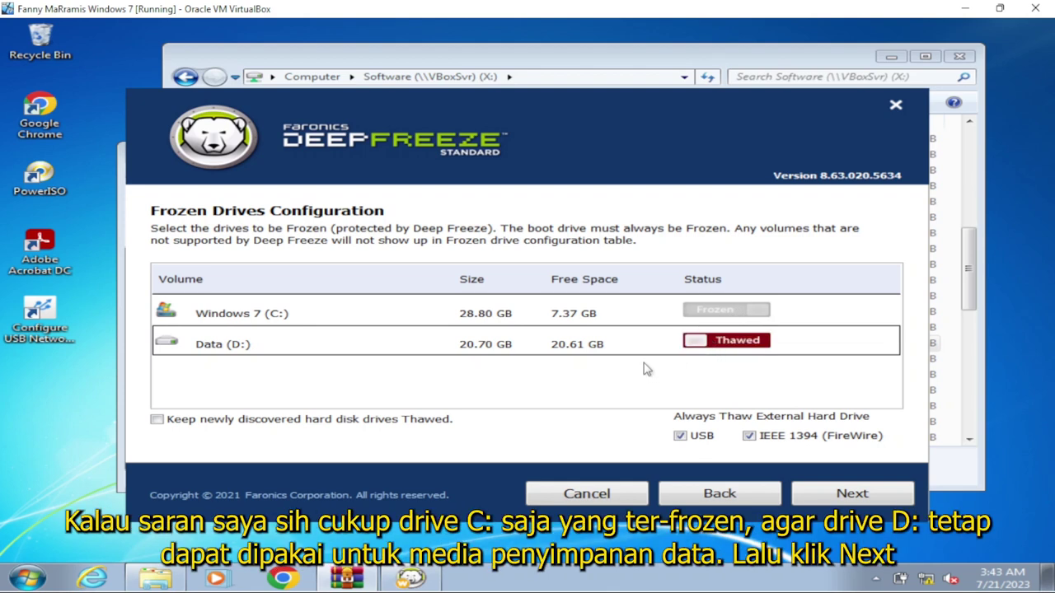
{"action": "left_click", "coordinate": [709, 347]}
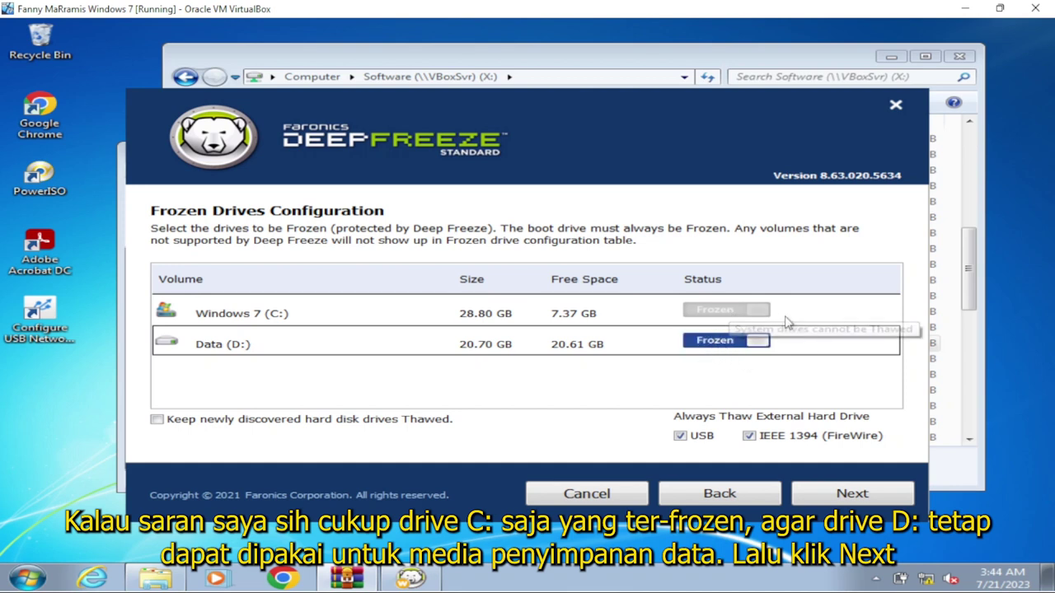
{"action": "left_click", "coordinate": [837, 494]}
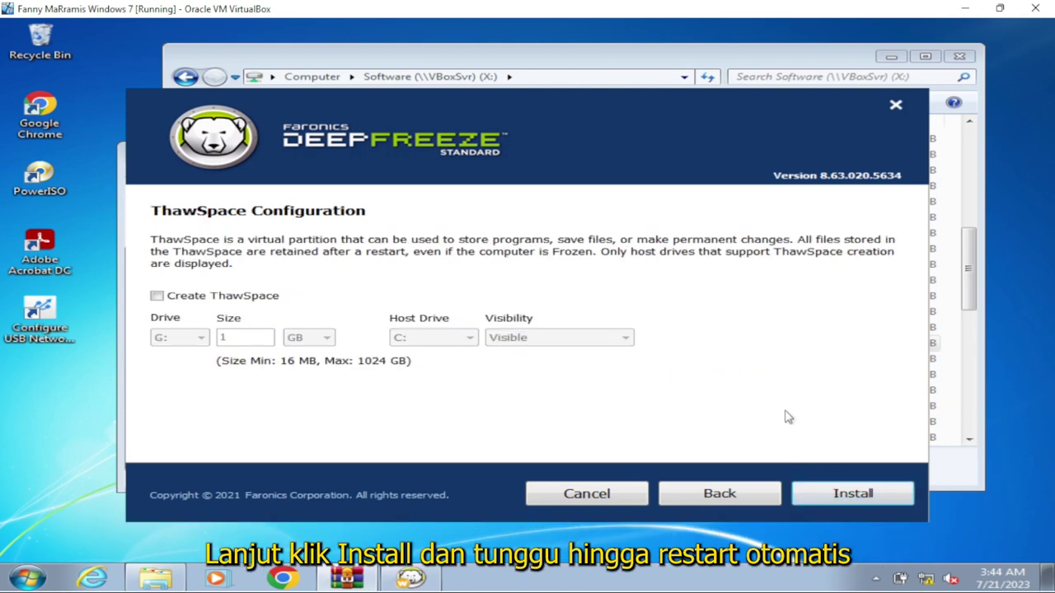
{"action": "left_click", "coordinate": [852, 493]}
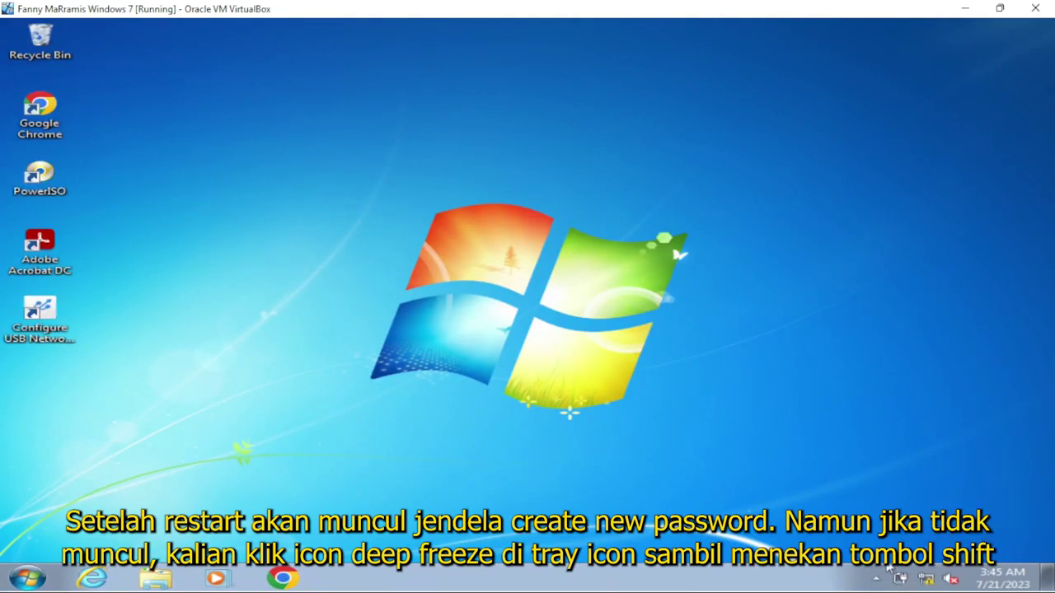
Step: Enter and confirm a new Deep Freeze password, and apply it with a reboot
{"action": "left_click", "coordinate": [873, 577]}
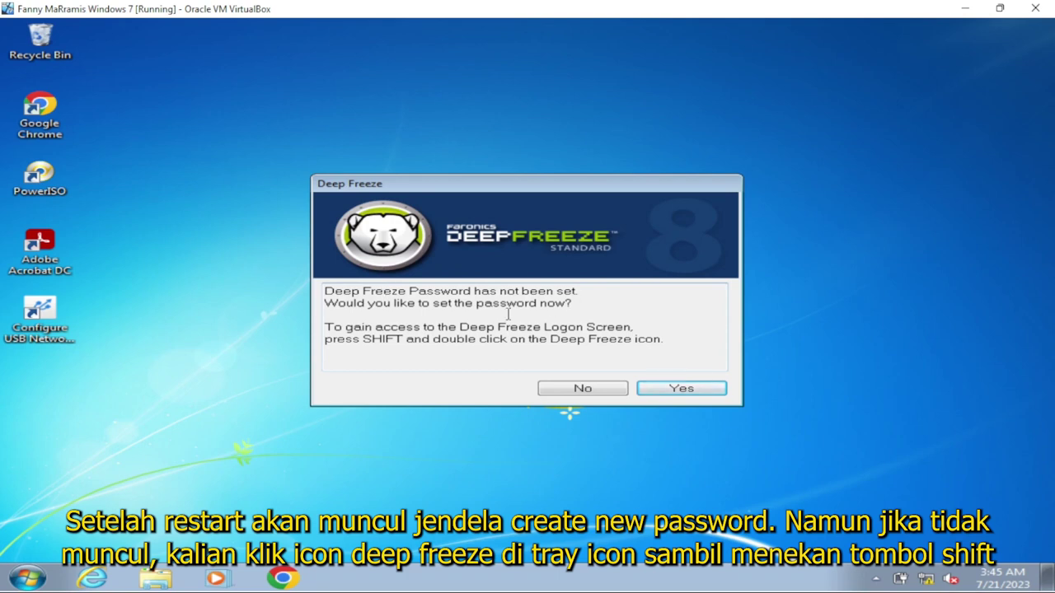
{"action": "left_click", "coordinate": [681, 388]}
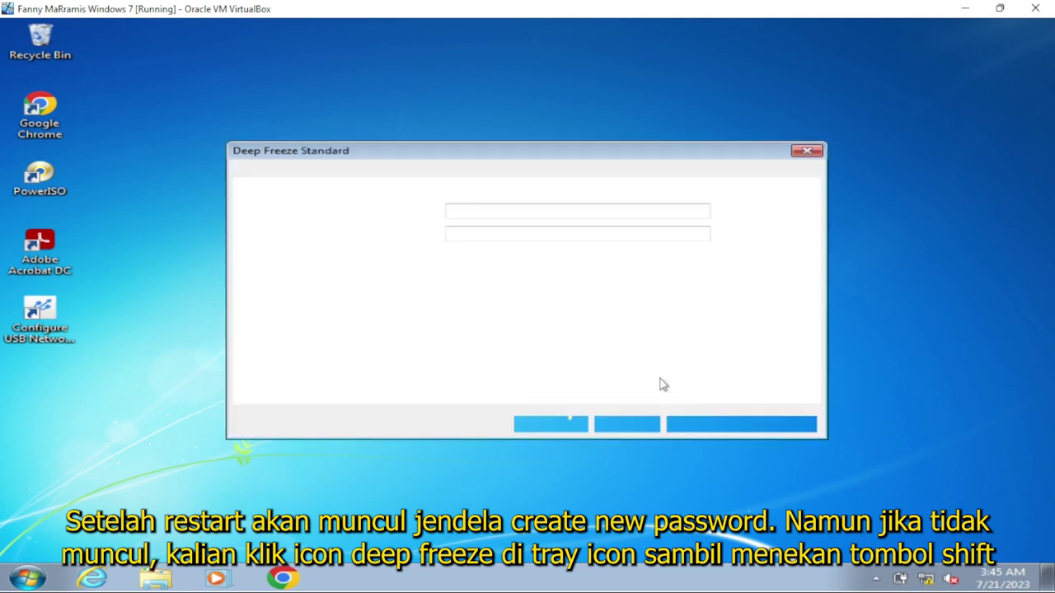
{"action": "left_click", "coordinate": [459, 215]}
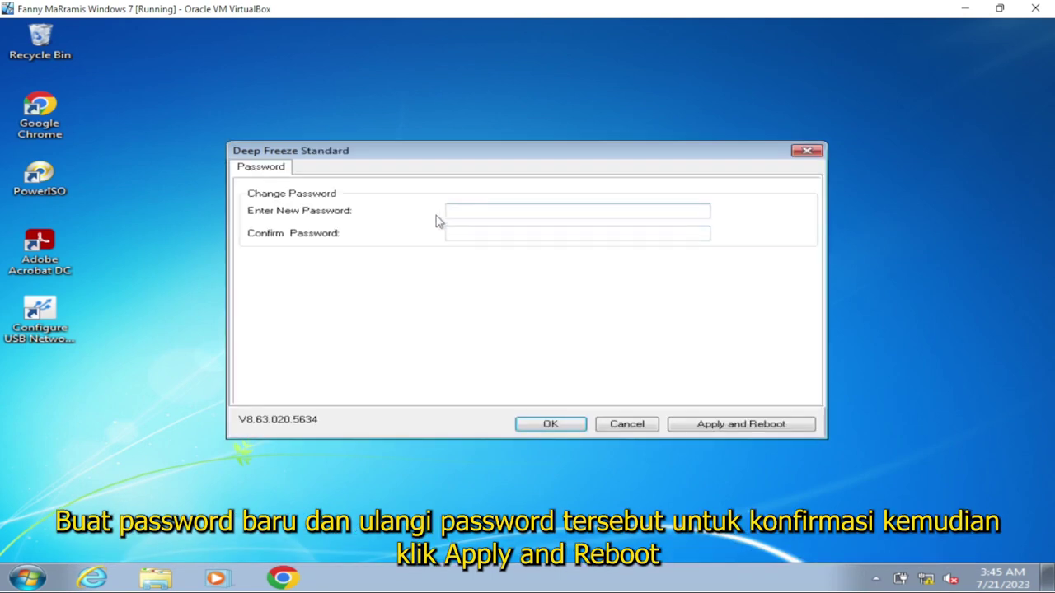
{"action": "left_click", "coordinate": [466, 211]}
{"action": "left_click", "coordinate": [483, 233]}
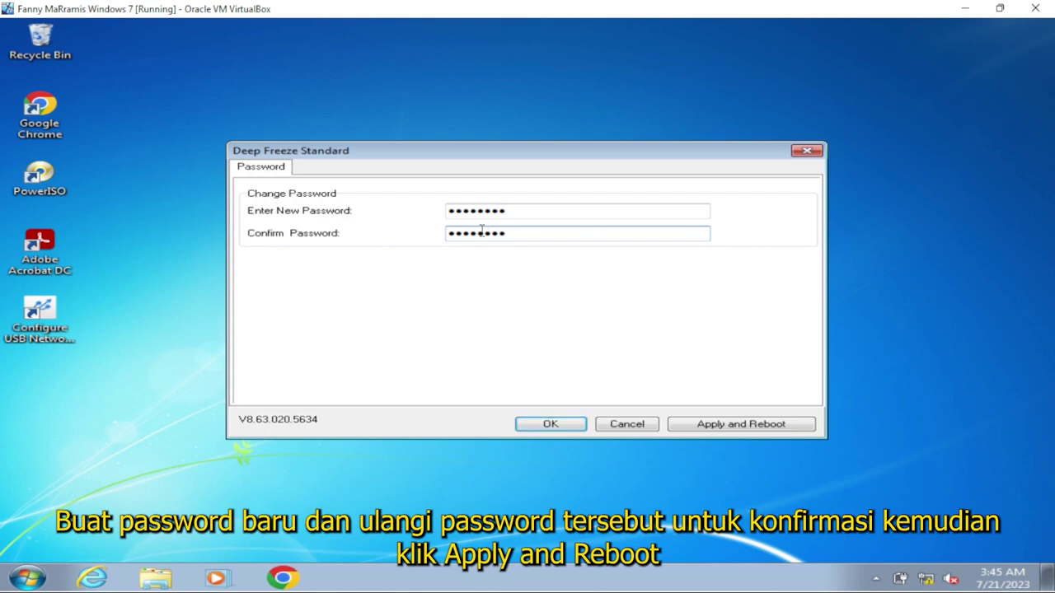
{"action": "left_click", "coordinate": [742, 423]}
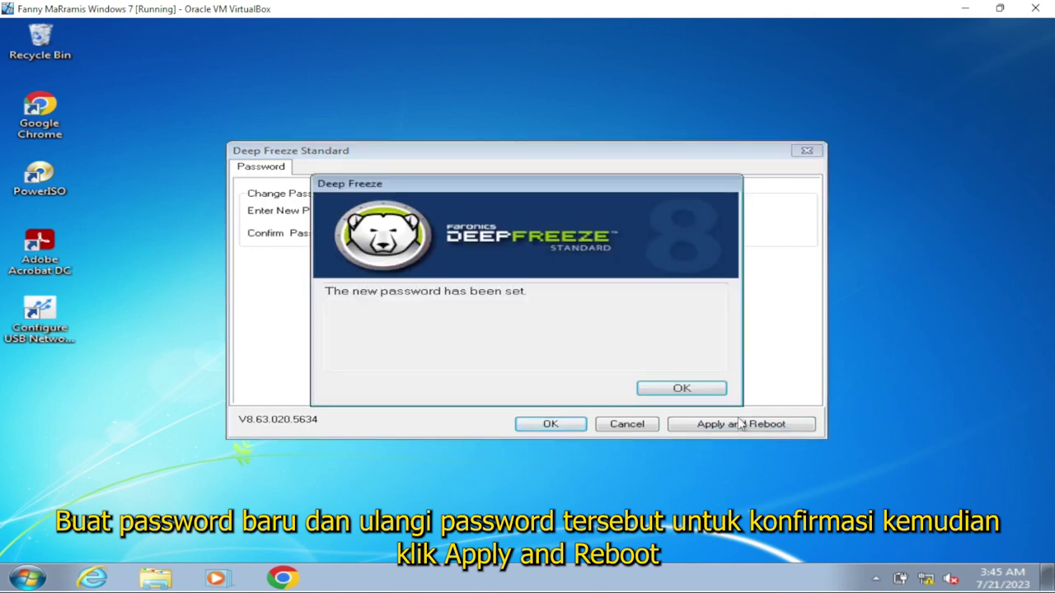
{"action": "left_click", "coordinate": [682, 387]}
{"action": "left_click", "coordinate": [574, 352]}
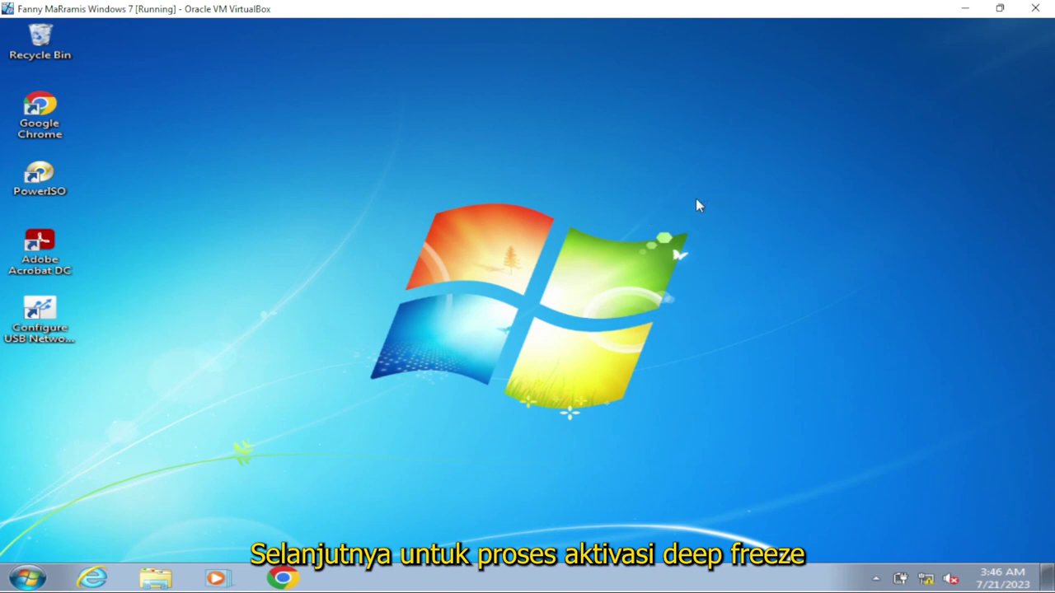
Step: Open the Deep Freeze logon screen and sign in with the Deep Freeze password
{"action": "left_click", "coordinate": [876, 578]}
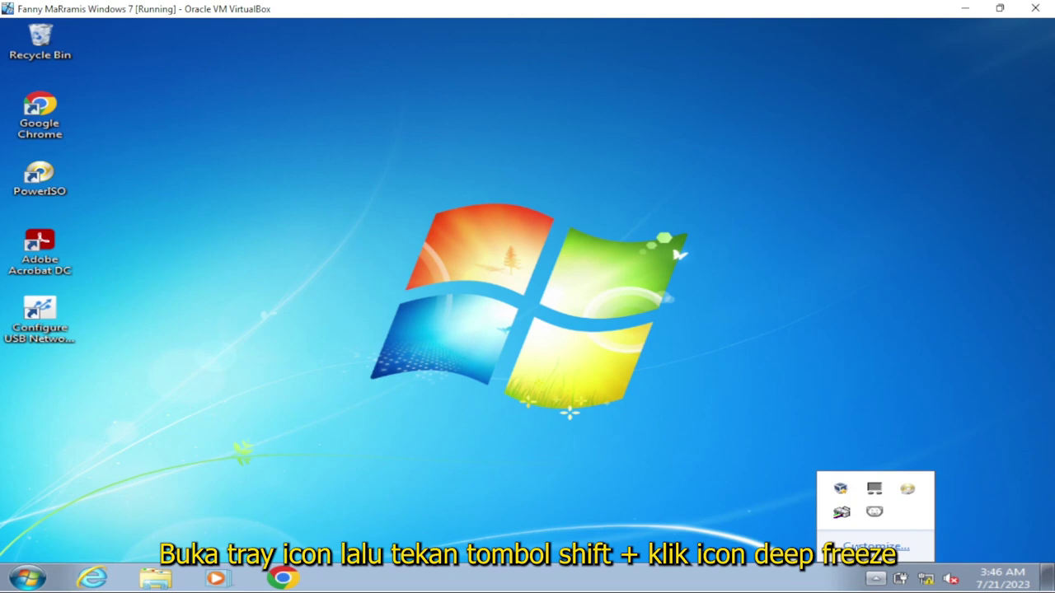
{"action": "left_click", "coordinate": [874, 515], "text": "shift"}
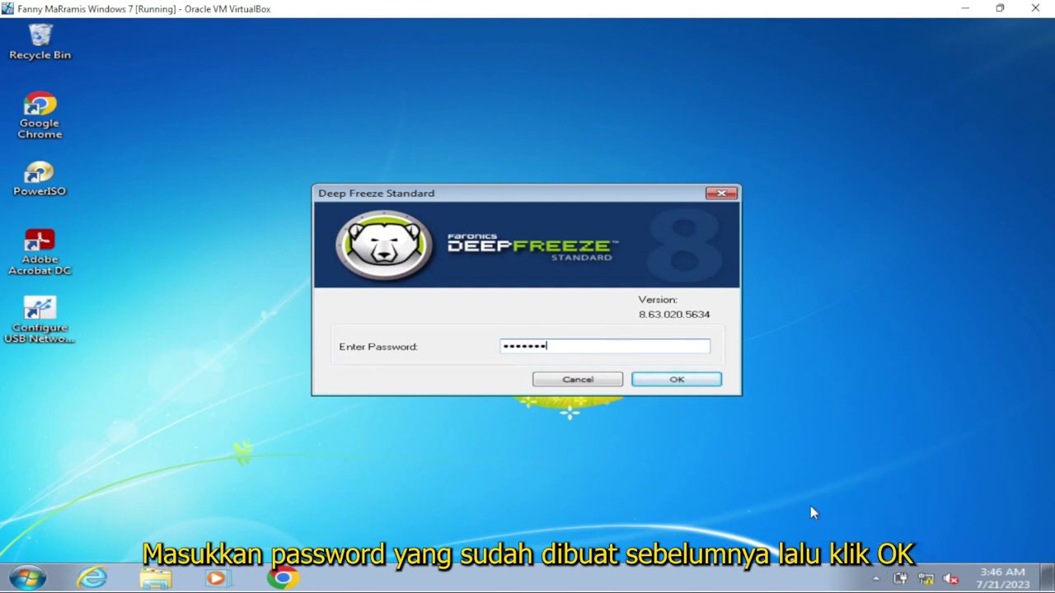
{"action": "left_click", "coordinate": [677, 384]}
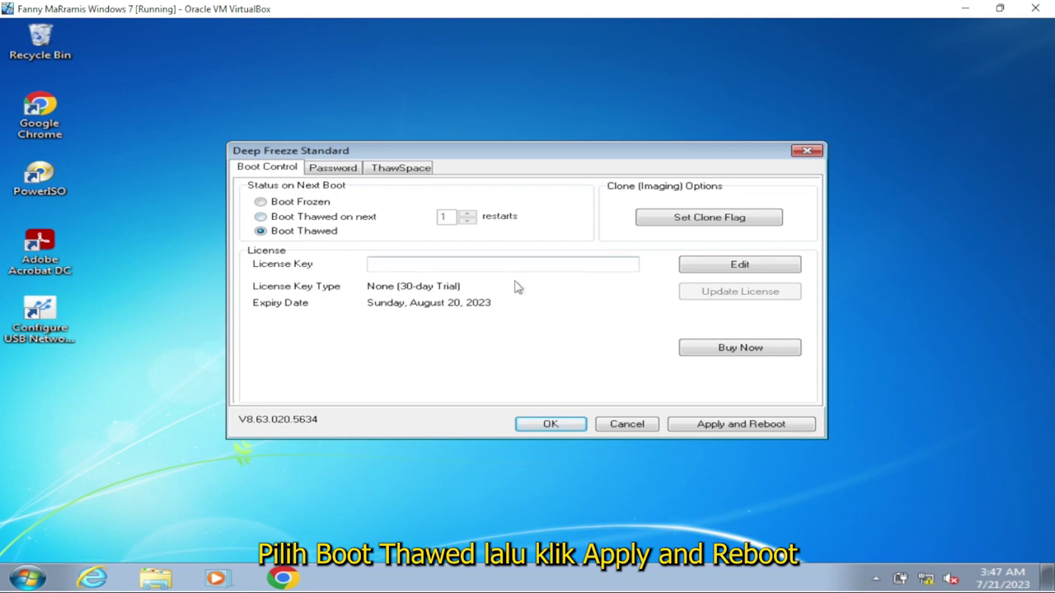
Step: Apply the Boot Thawed status, reboot the virtual machine and dismiss the mouse integration notice
{"action": "left_click", "coordinate": [734, 424]}
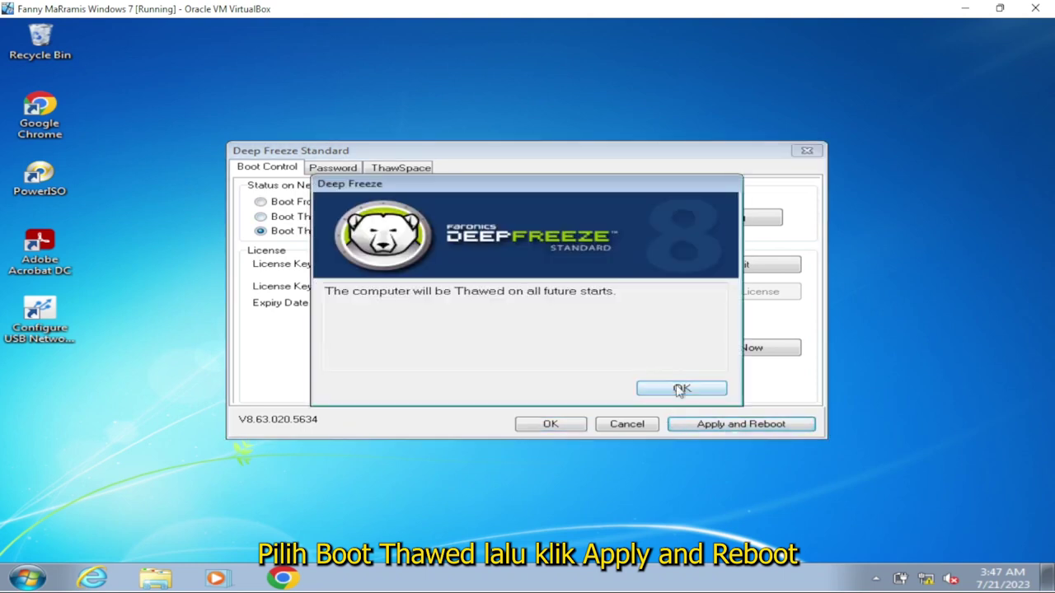
{"action": "left_click", "coordinate": [678, 388]}
{"action": "left_click", "coordinate": [567, 353]}
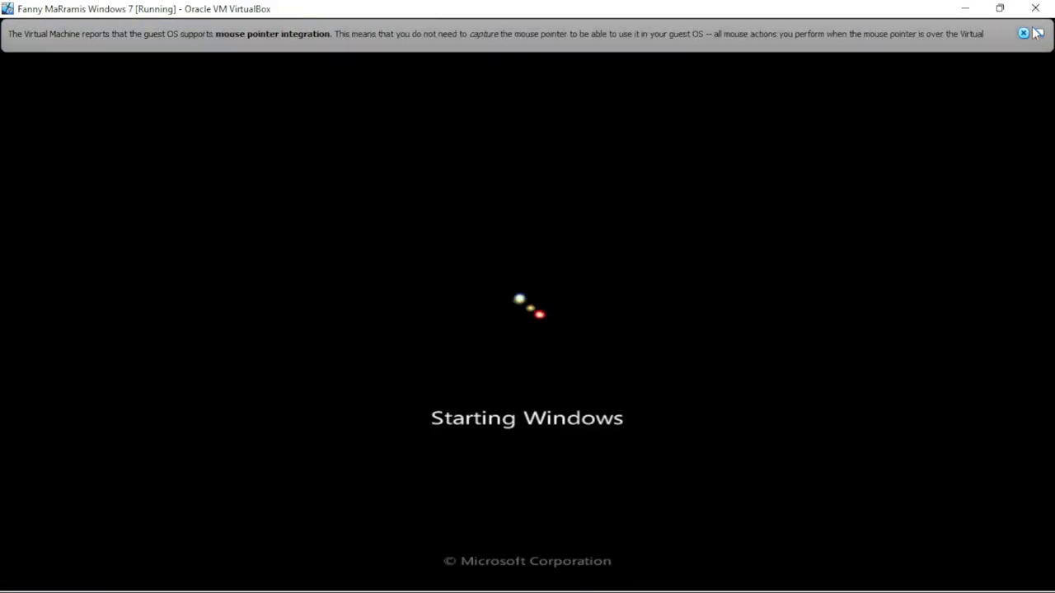
{"action": "left_click", "coordinate": [1023, 33]}
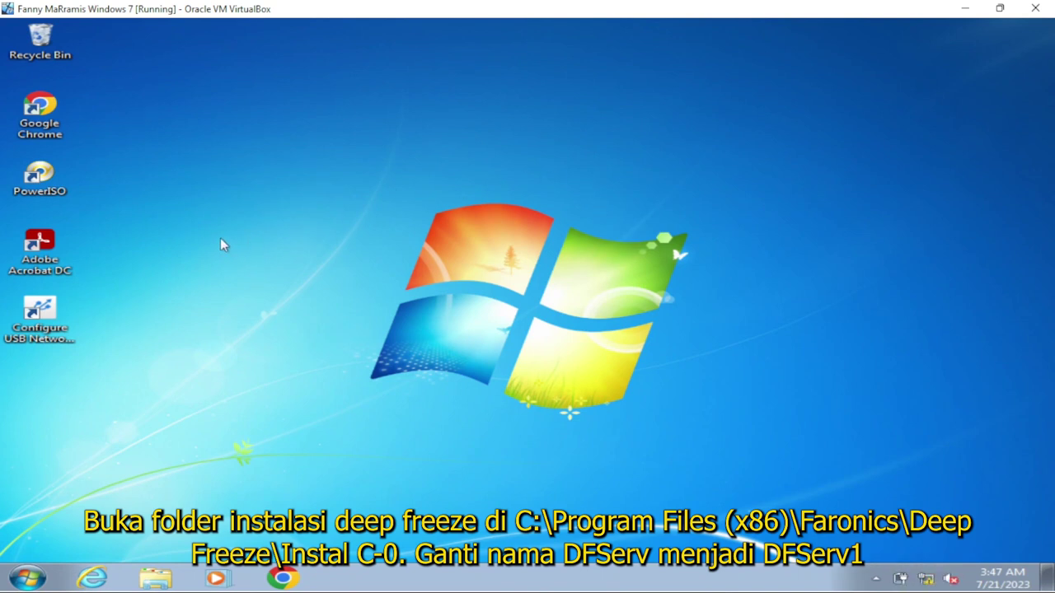
Step: Browse to the folder C:\Program Files (x86)\Faronics\Deep Freeze\Install C-0
{"action": "left_click", "coordinate": [158, 580]}
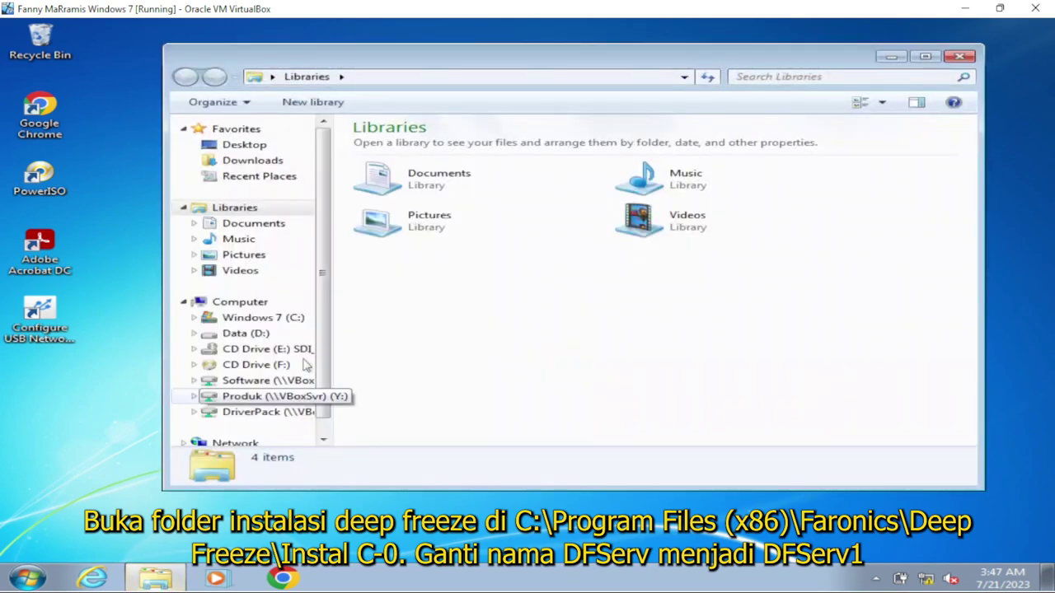
{"action": "left_click", "coordinate": [274, 318]}
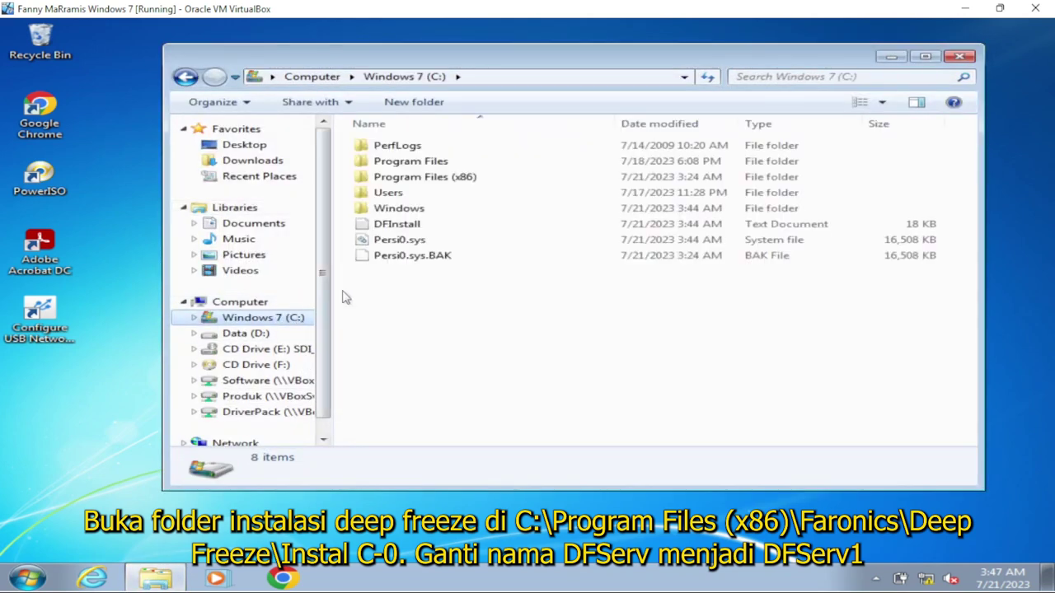
{"action": "double_click", "coordinate": [423, 179]}
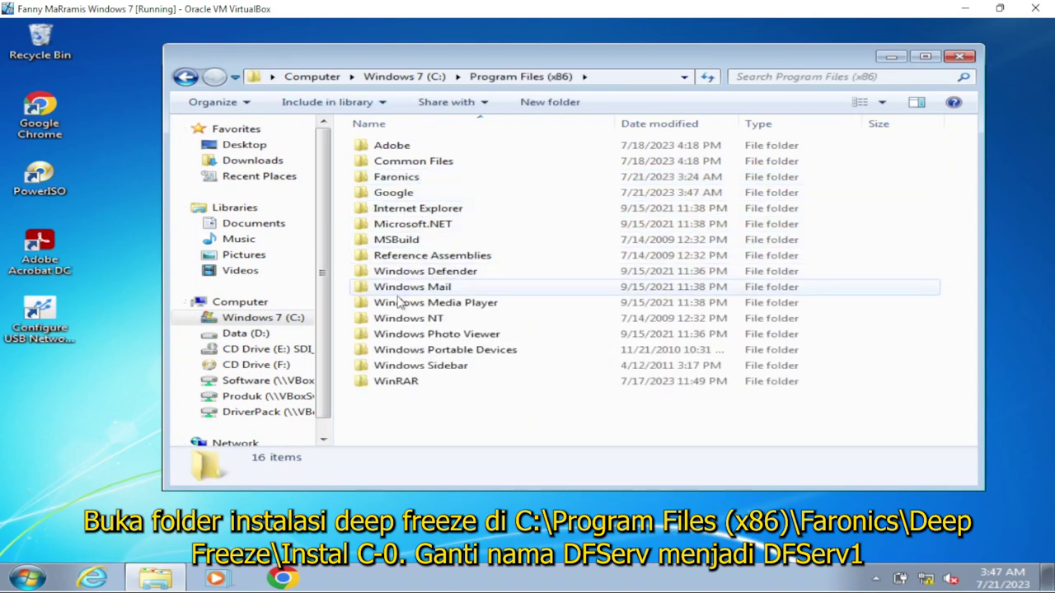
{"action": "double_click", "coordinate": [407, 177]}
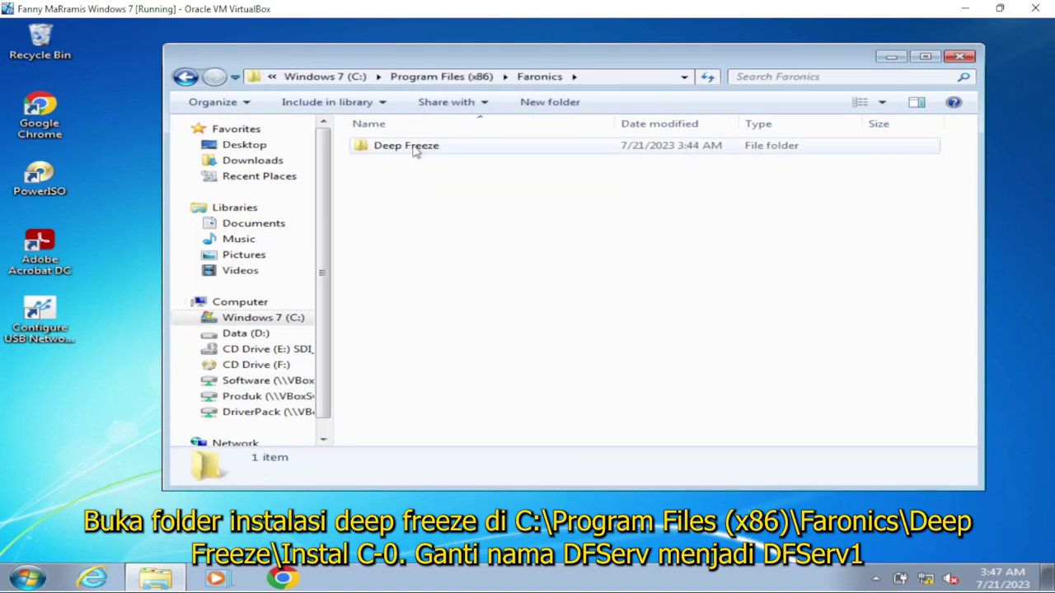
{"action": "left_click", "coordinate": [414, 148]}
{"action": "double_click", "coordinate": [415, 147]}
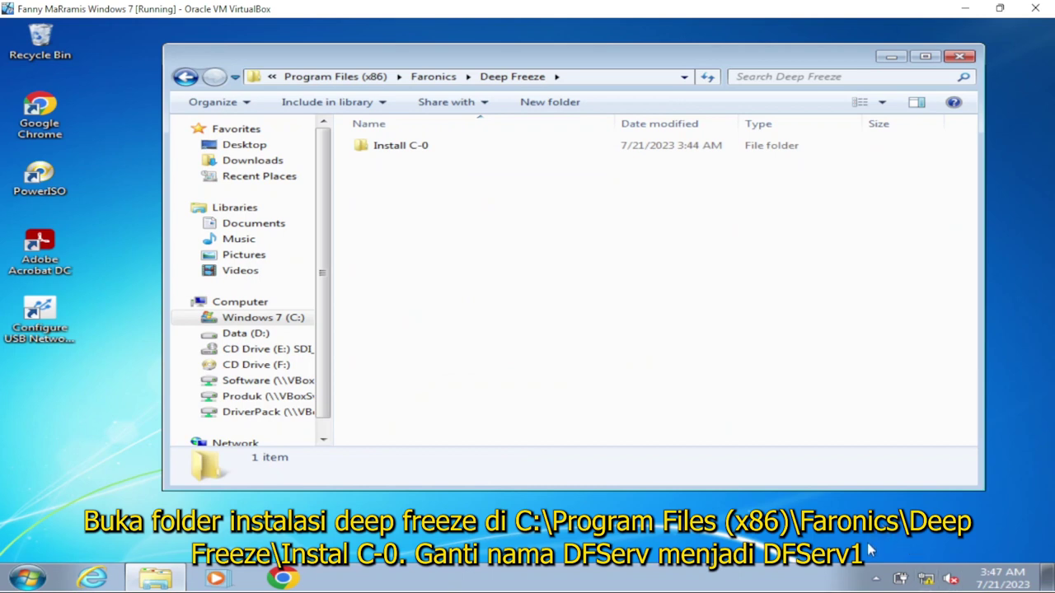
{"action": "left_click", "coordinate": [875, 579]}
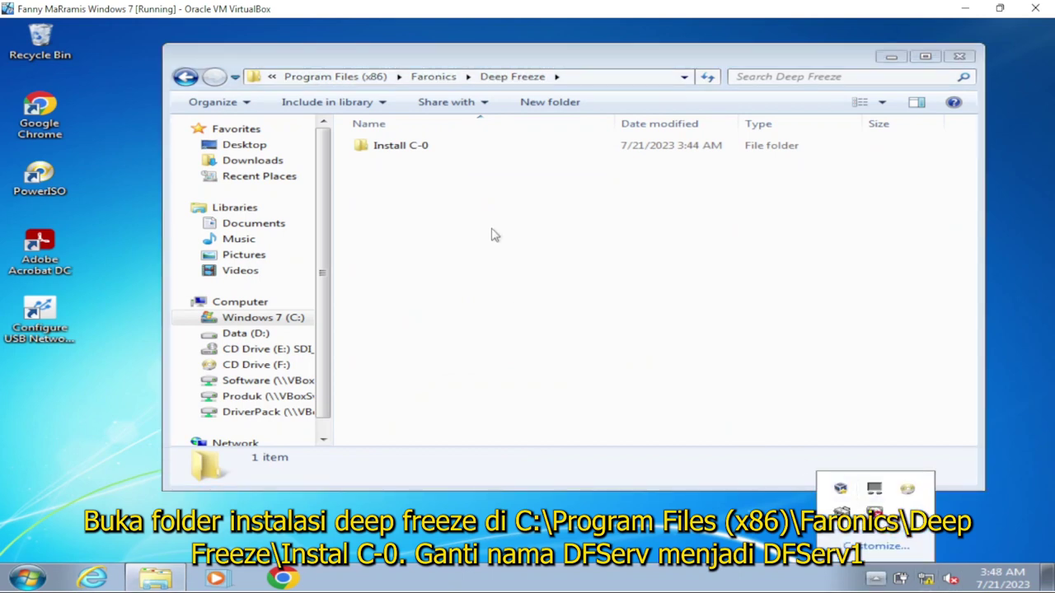
{"action": "double_click", "coordinate": [387, 146]}
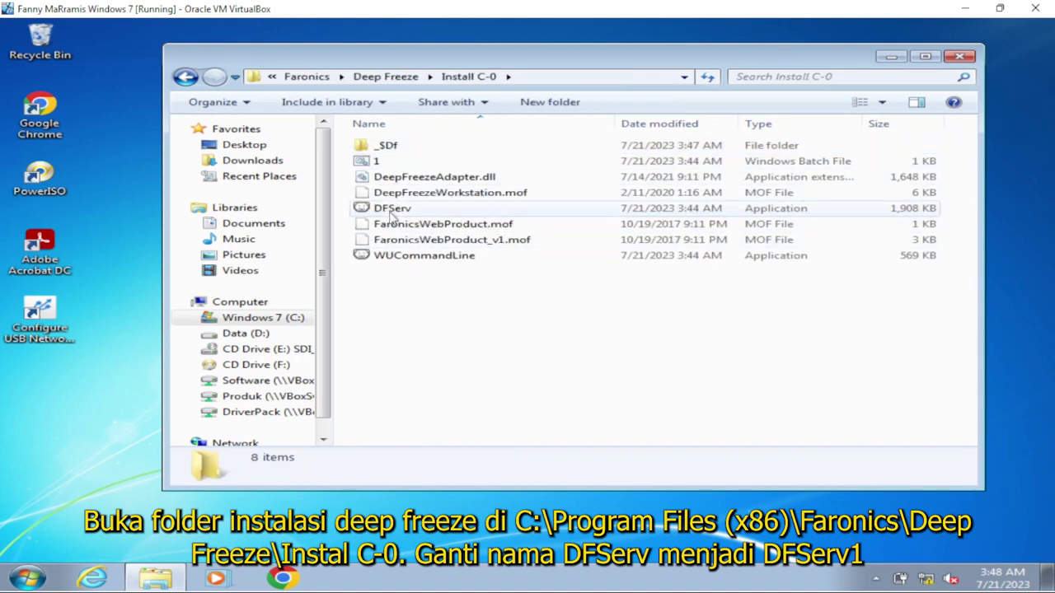
Step: Rename the DFServ application in the Install C-0 folder as DFServ1 and close the folder window
{"action": "left_click", "coordinate": [398, 211]}
{"action": "left_click", "coordinate": [407, 211]}
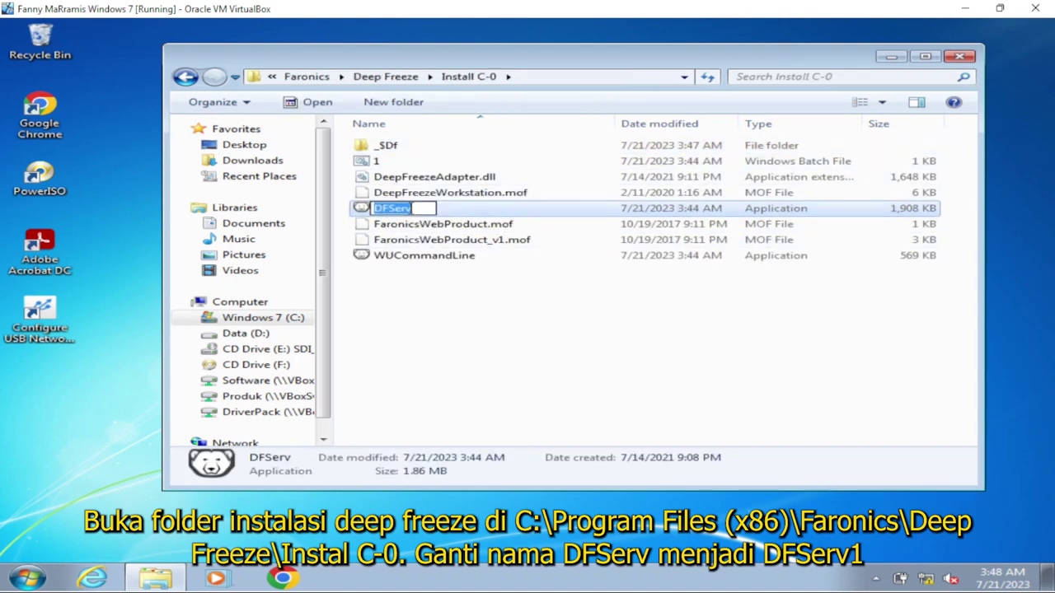
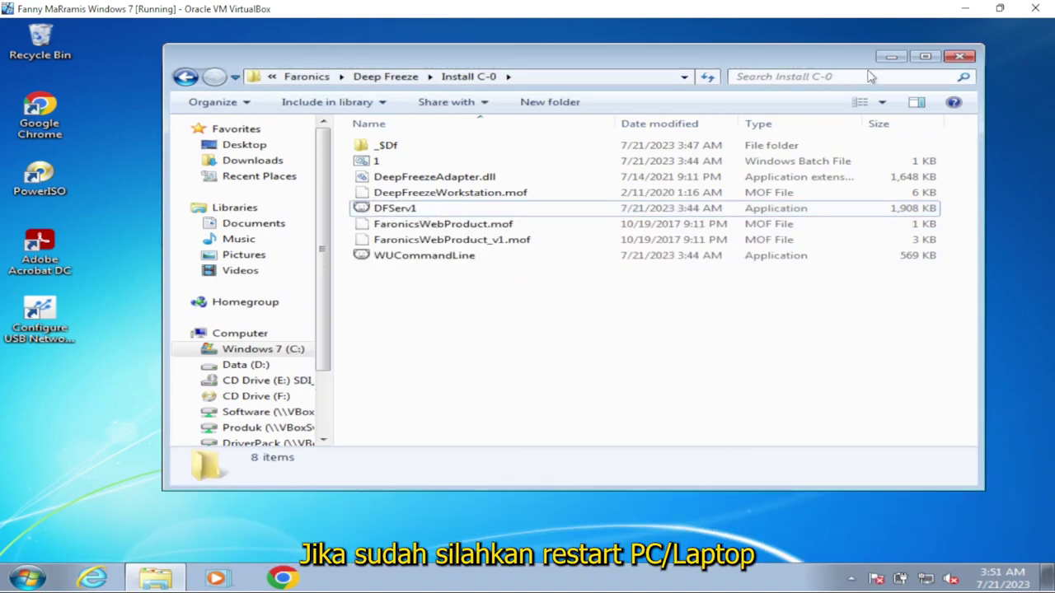
{"action": "left_click", "coordinate": [959, 56]}
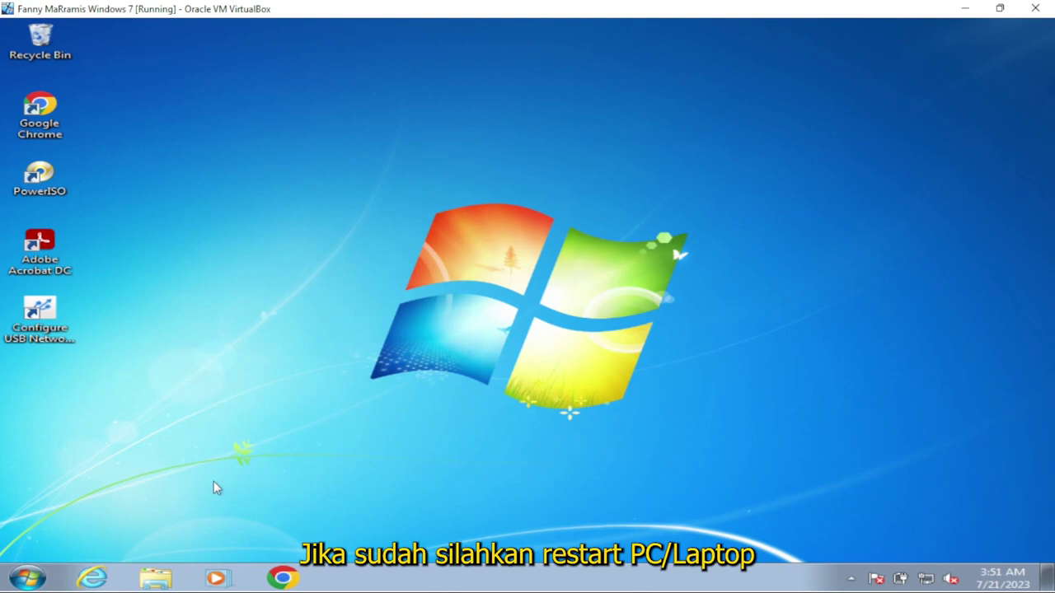
Step: Restart Windows 7 in the virtual machine
{"action": "left_click", "coordinate": [28, 575]}
{"action": "left_click", "coordinate": [359, 539]}
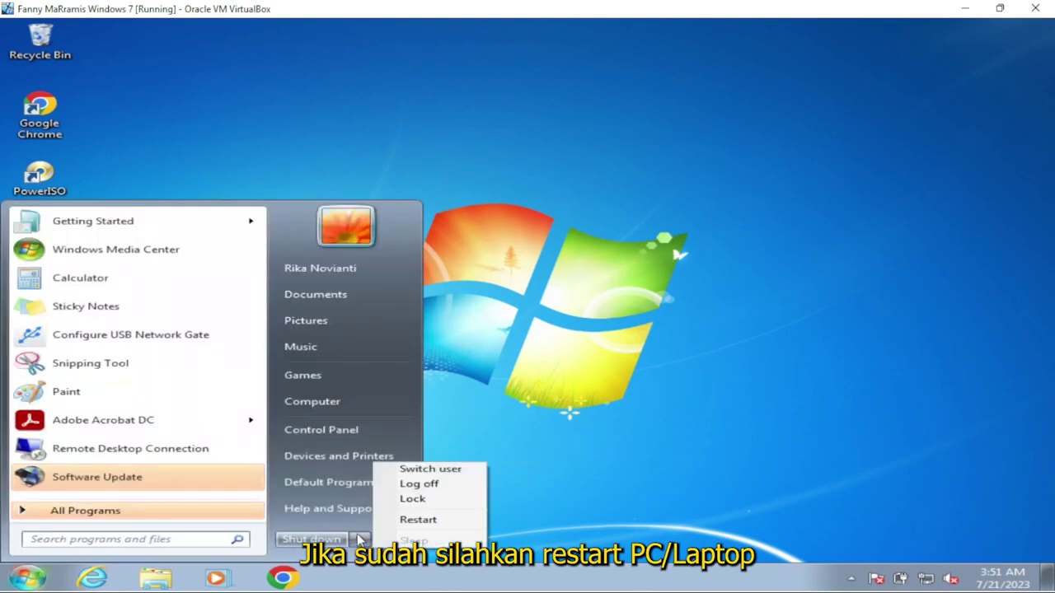
{"action": "left_click", "coordinate": [418, 519]}
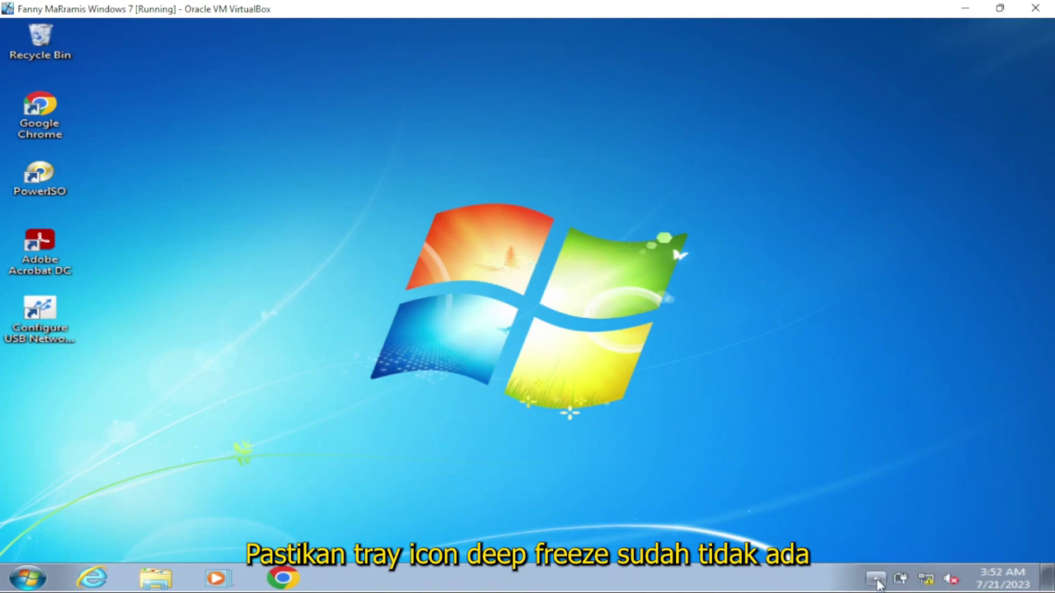
Step: Check the hidden notification icons for the Deep Freeze icon
{"action": "left_click", "coordinate": [876, 579]}
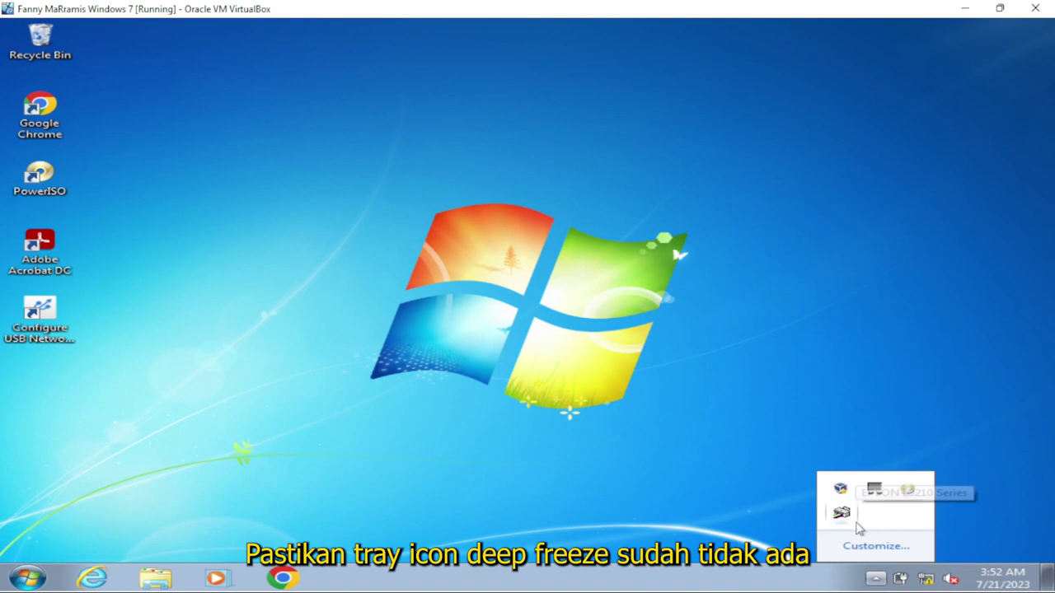
{"action": "left_click", "coordinate": [737, 511]}
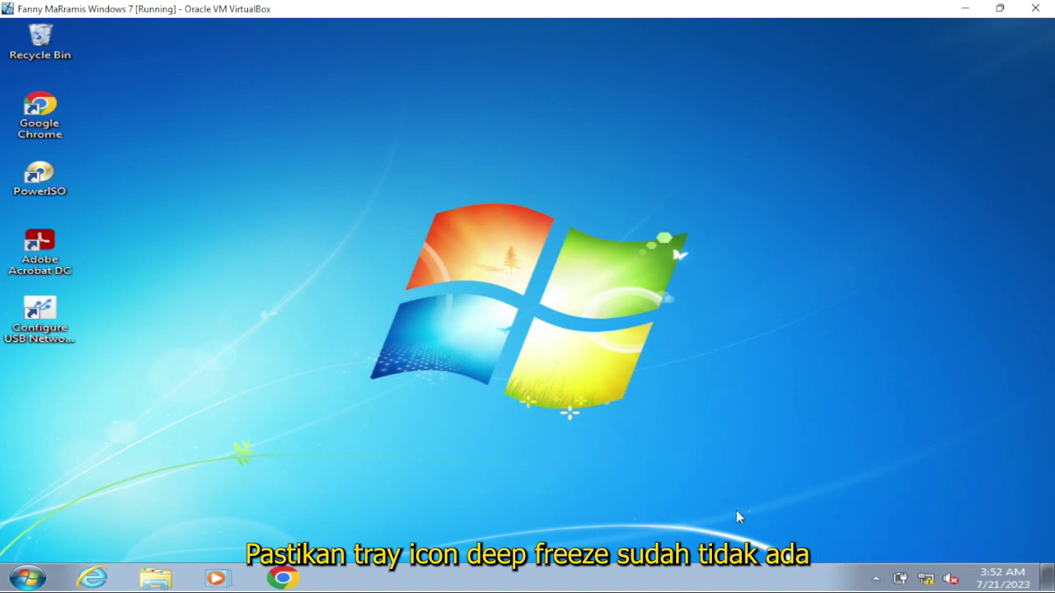
{"action": "left_click", "coordinate": [876, 579]}
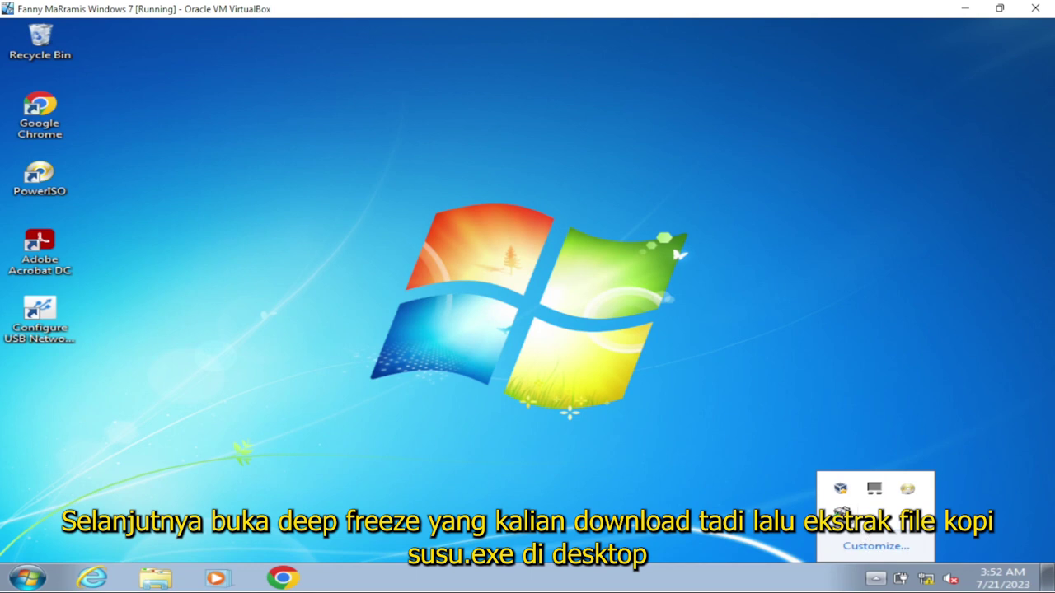
{"action": "left_click", "coordinate": [693, 500]}
Step: Open the Deep_Freeze_Standard_8.63.020.5634 archive on the Software (X:) drive and enter its Kopi Susu folder
{"action": "left_click", "coordinate": [161, 582]}
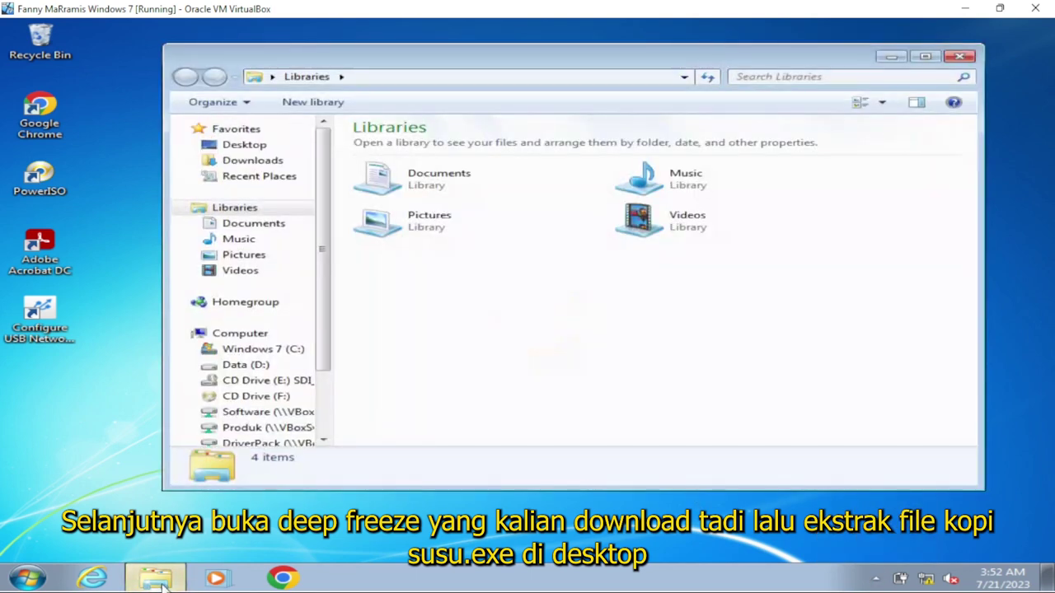
{"action": "left_click", "coordinate": [268, 412]}
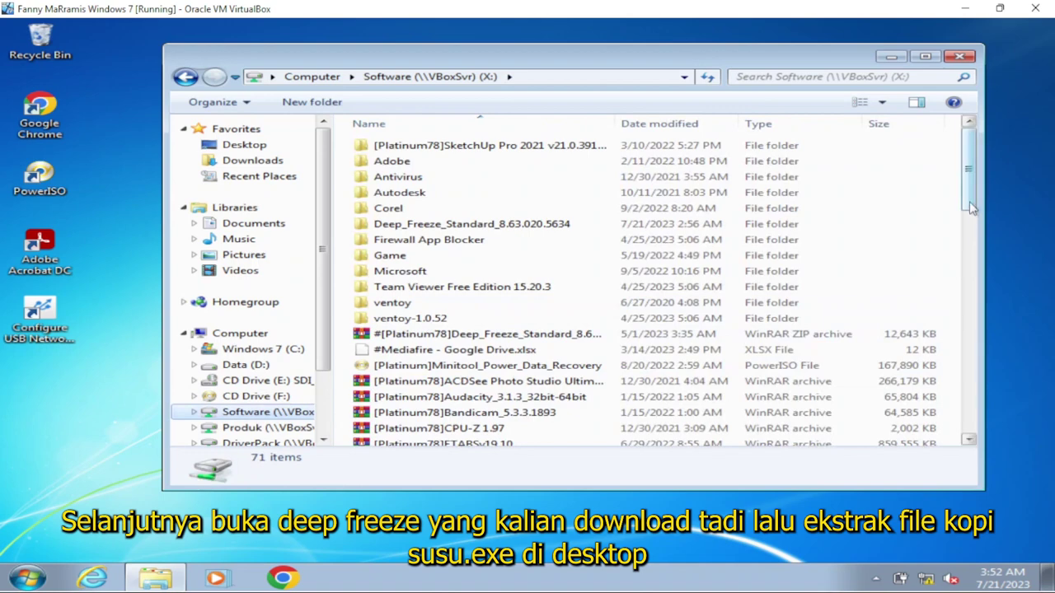
{"action": "scroll", "coordinate": [969, 206], "scroll_direction": "down", "scroll_amount": 9}
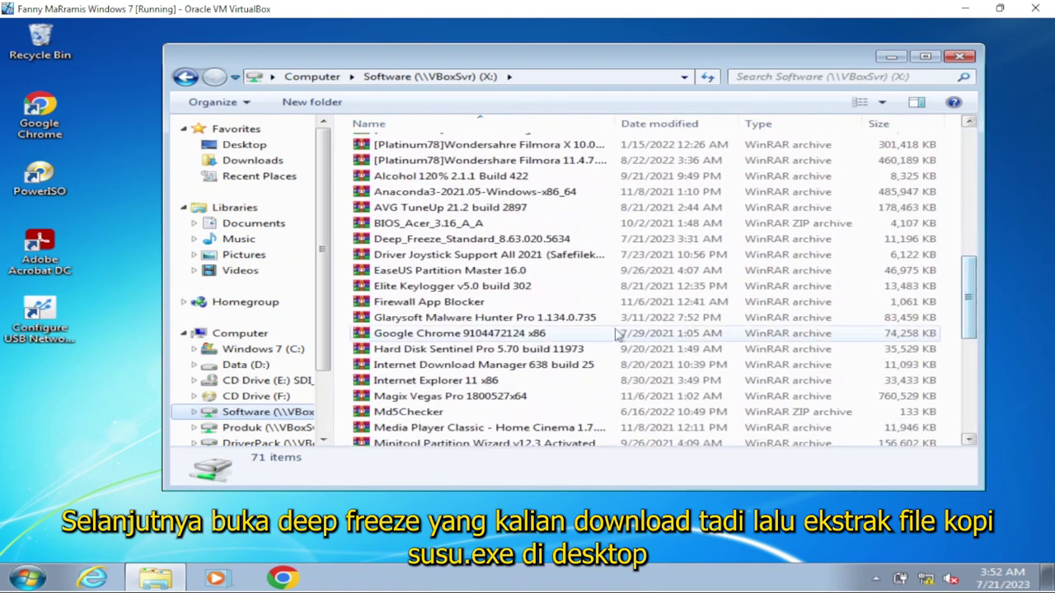
{"action": "double_click", "coordinate": [428, 241]}
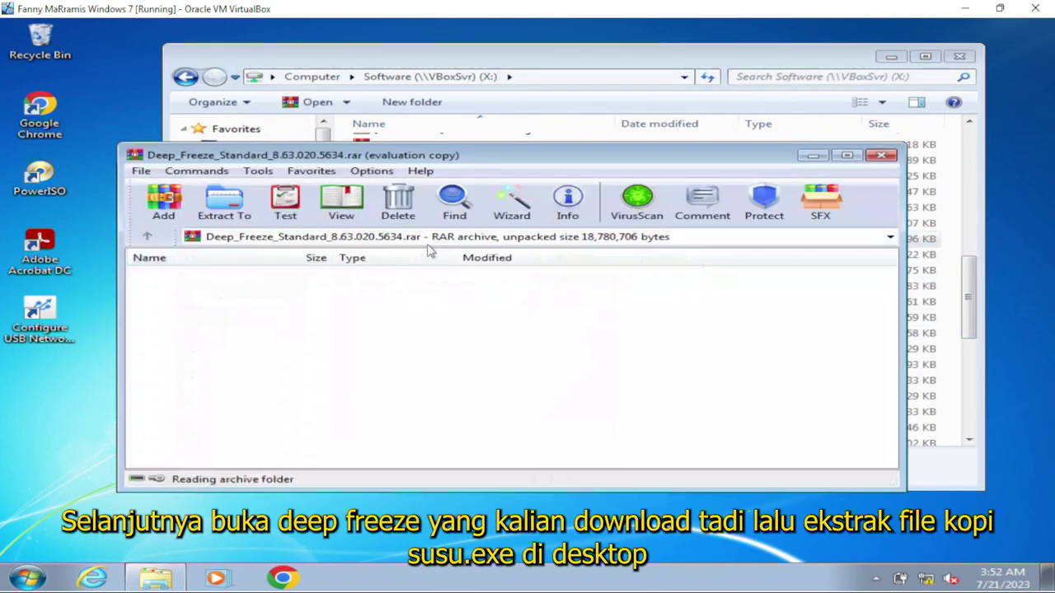
{"action": "left_click", "coordinate": [198, 289]}
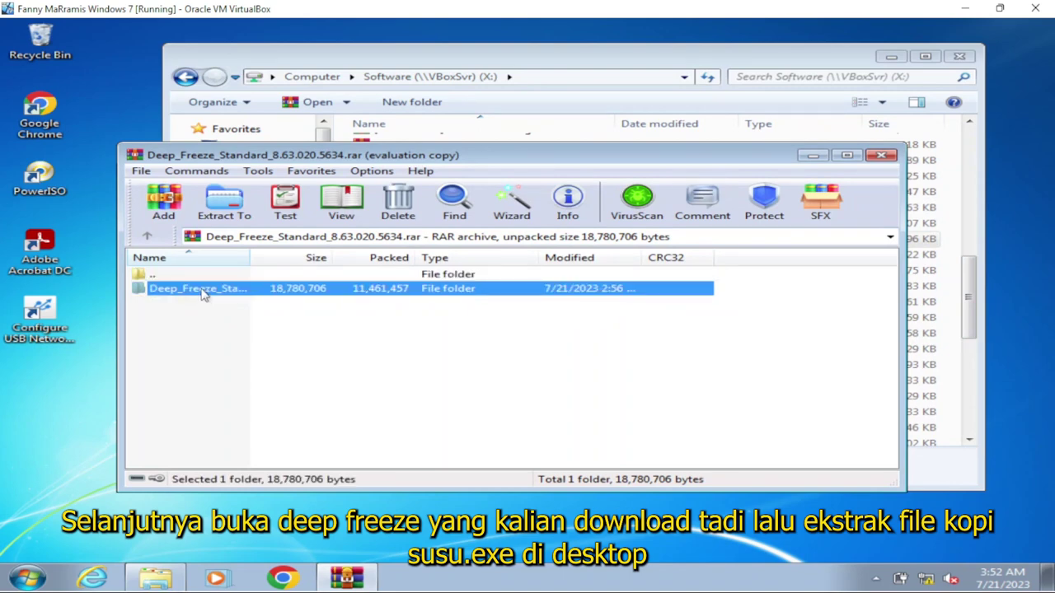
{"action": "double_click", "coordinate": [202, 293]}
{"action": "left_click", "coordinate": [188, 301]}
{"action": "double_click", "coordinate": [185, 302]}
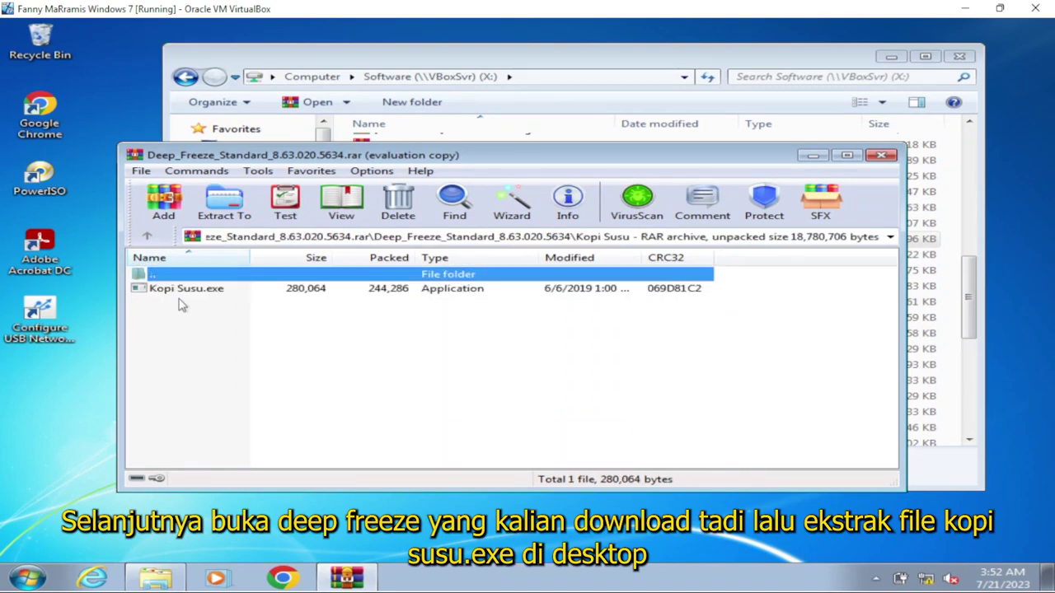
Step: Extract Kopi Susu.exe to the Desktop, and close the archive and the folder window
{"action": "left_click", "coordinate": [169, 288]}
{"action": "left_click", "coordinate": [235, 206]}
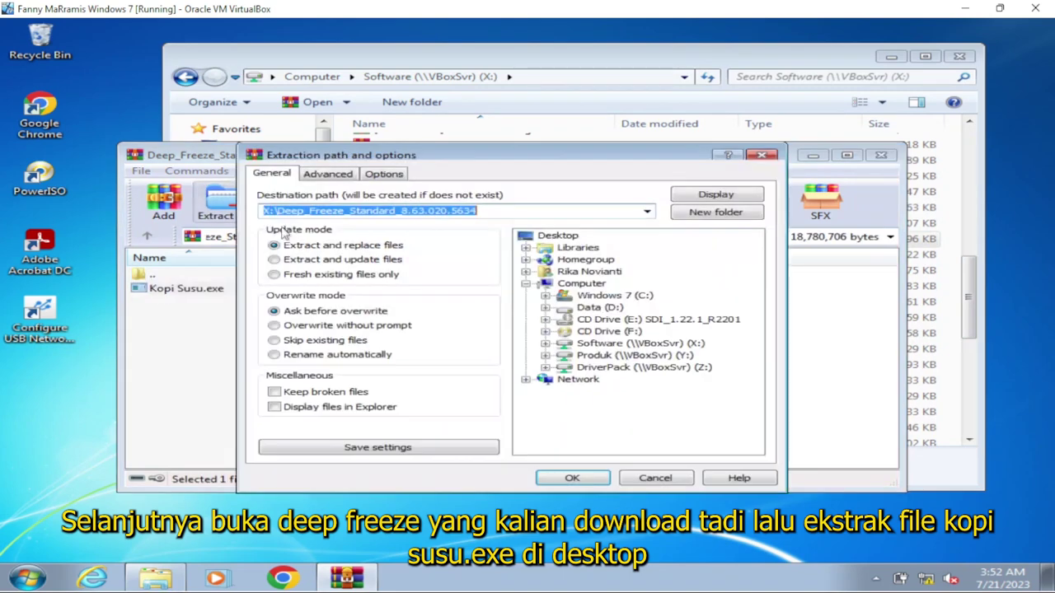
{"action": "left_click", "coordinate": [559, 236]}
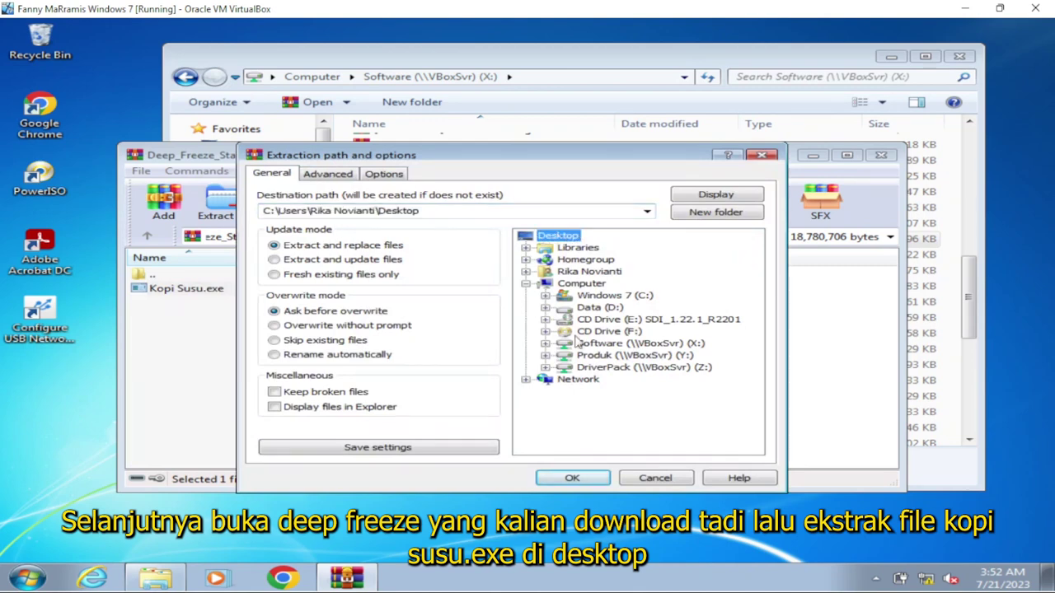
{"action": "left_click", "coordinate": [569, 478]}
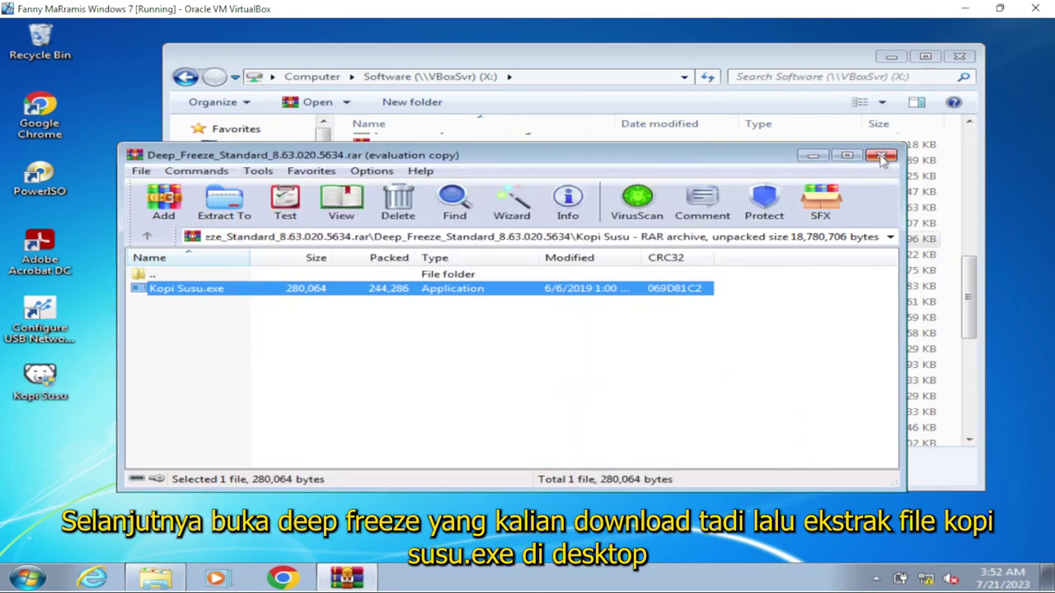
{"action": "left_click", "coordinate": [881, 155]}
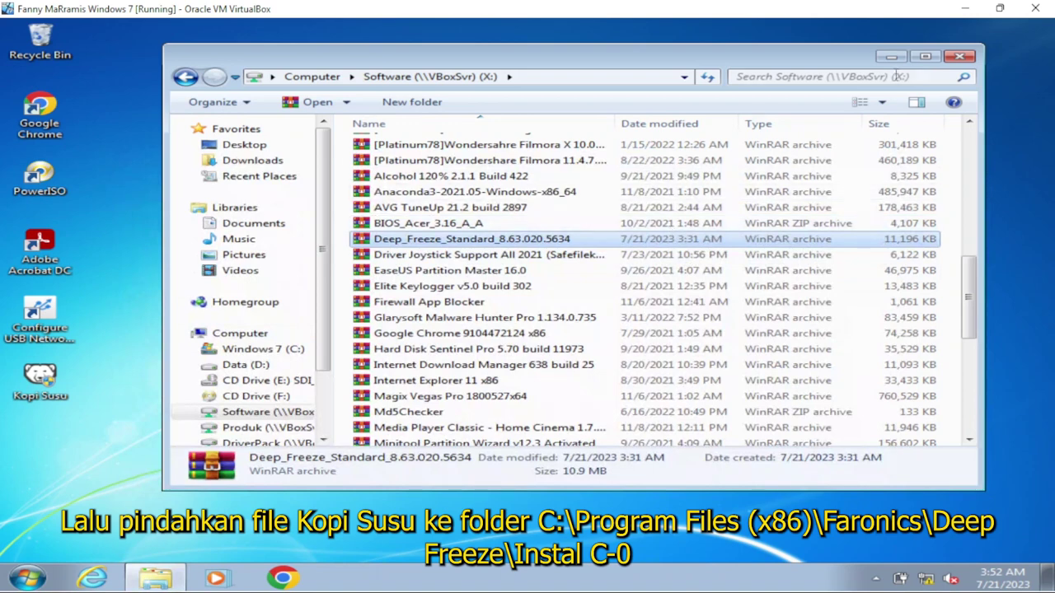
{"action": "left_click", "coordinate": [962, 52]}
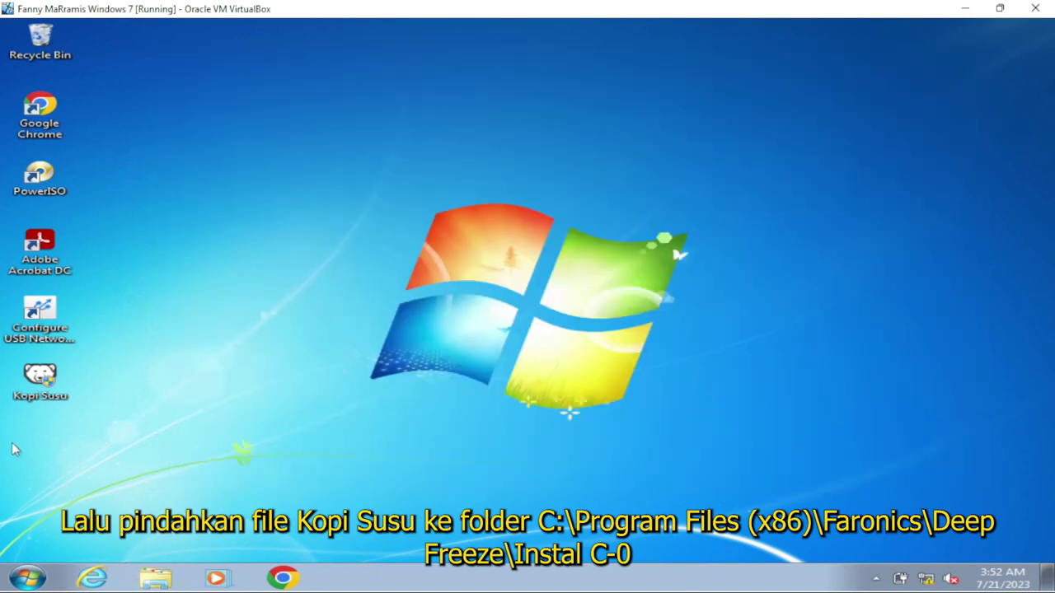
Step: Move Kopi Susu from the desktop to C:\Program Files (x86)\Faronics\Deep Freeze\Install C-0
{"action": "right_click", "coordinate": [40, 378]}
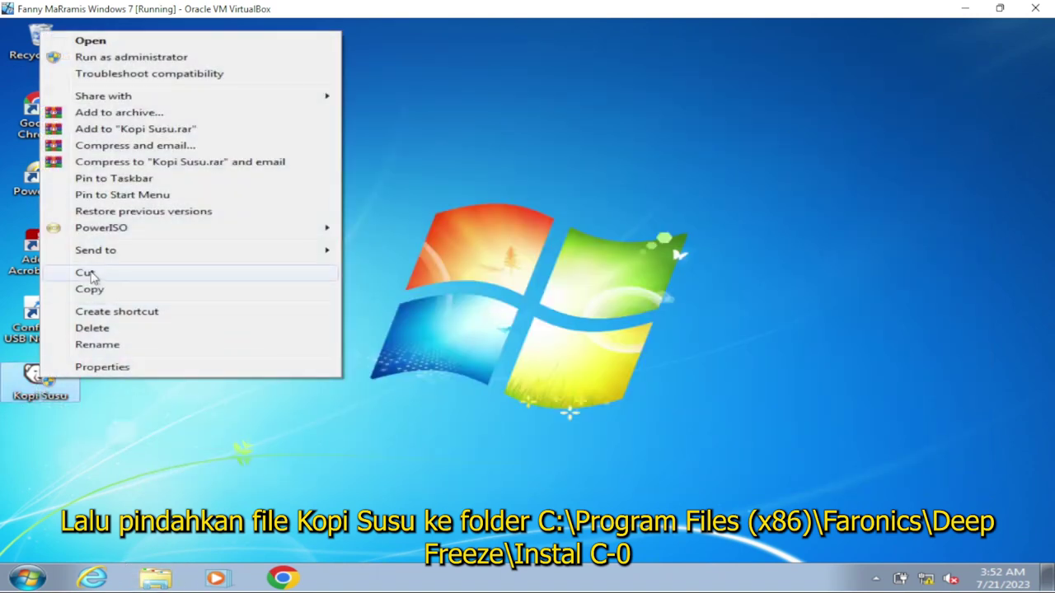
{"action": "left_click", "coordinate": [97, 276]}
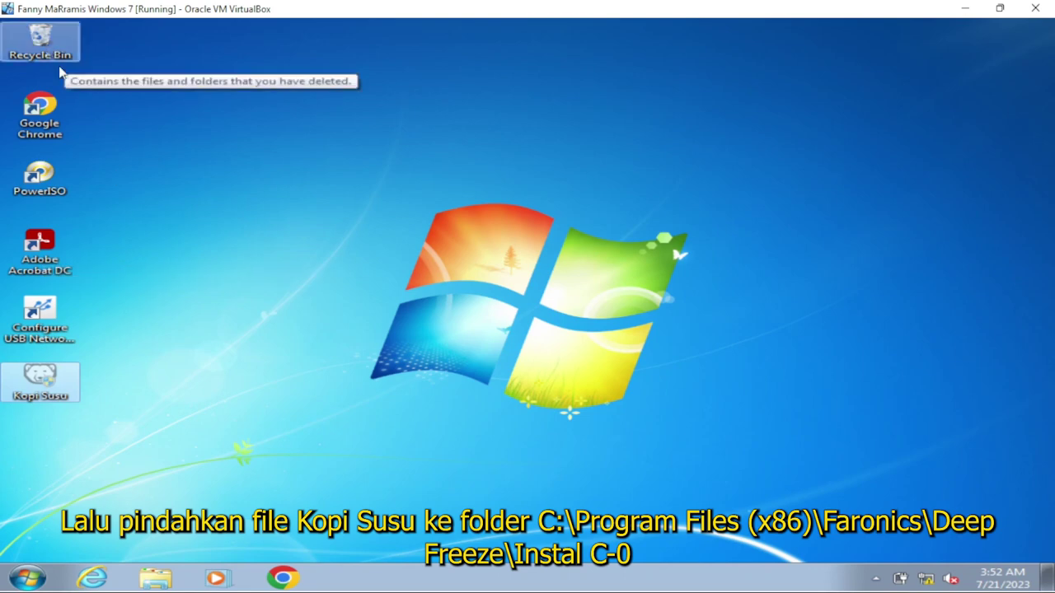
{"action": "left_click", "coordinate": [155, 579]}
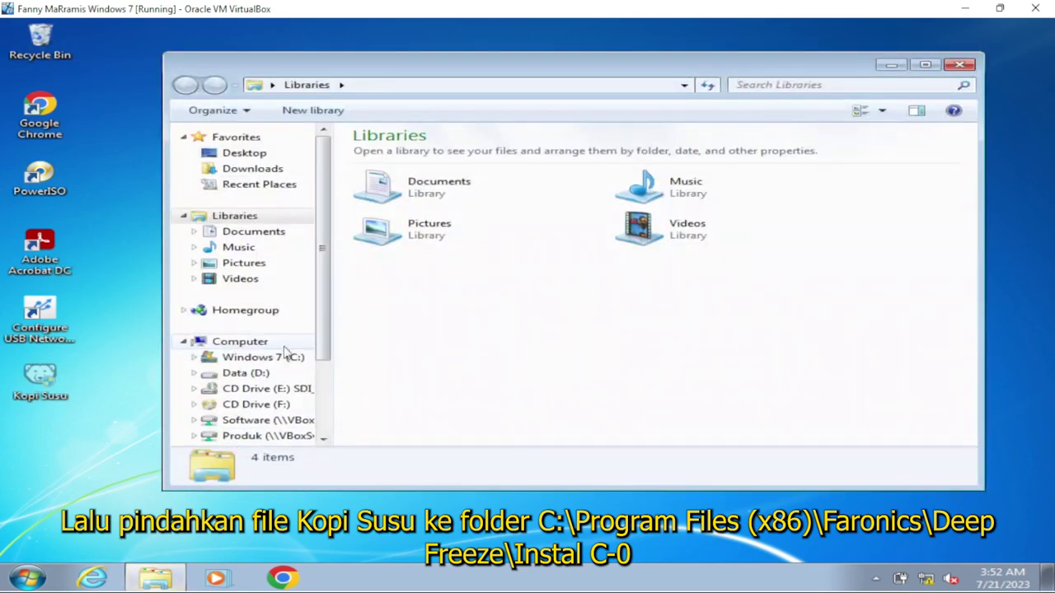
{"action": "left_click", "coordinate": [280, 359]}
{"action": "double_click", "coordinate": [401, 186]}
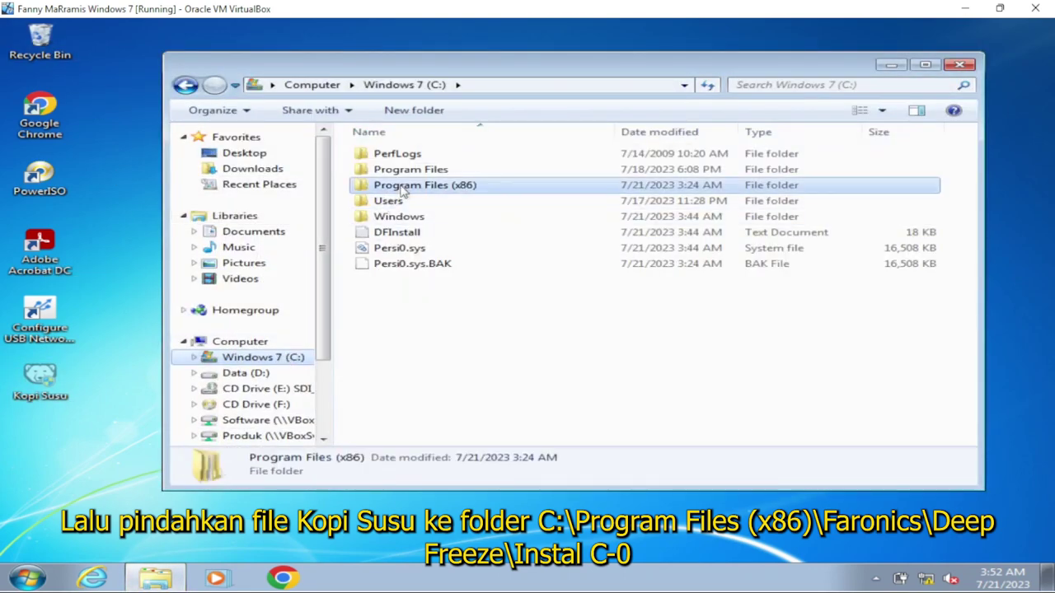
{"action": "double_click", "coordinate": [405, 188]}
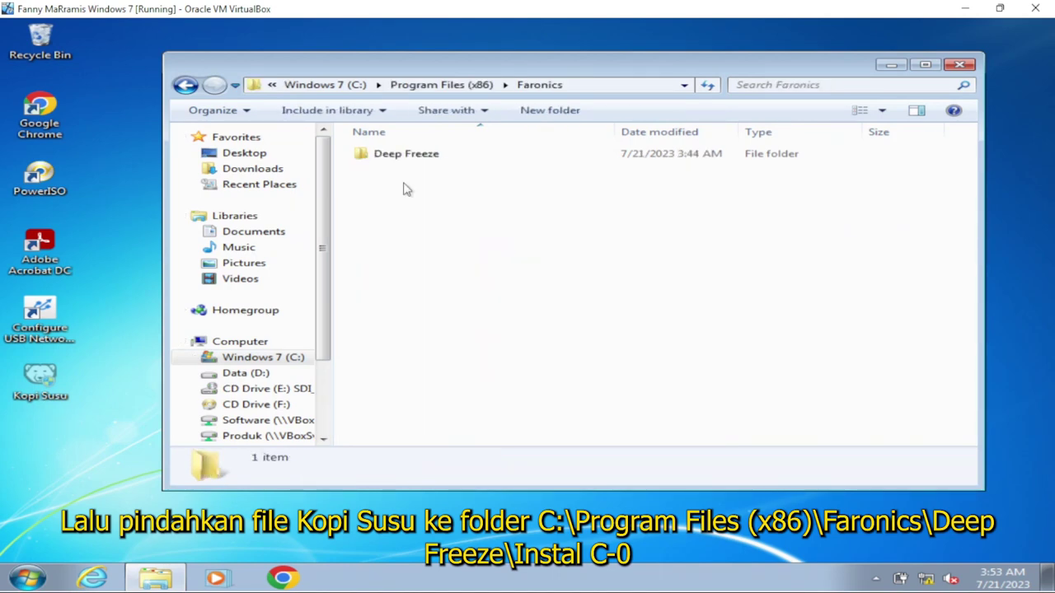
{"action": "double_click", "coordinate": [396, 161]}
{"action": "double_click", "coordinate": [395, 159]}
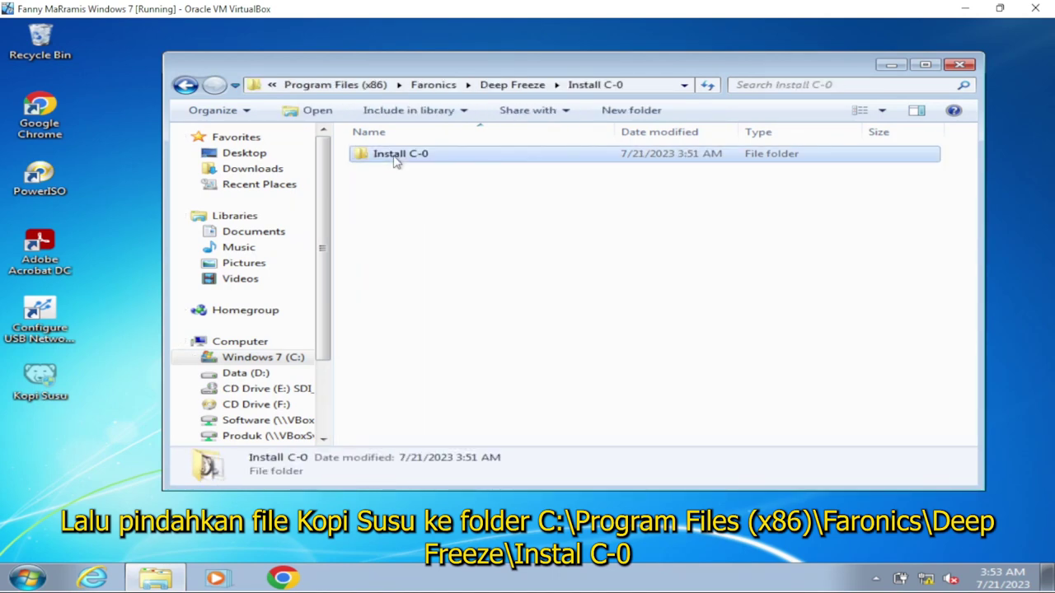
{"action": "right_click", "coordinate": [391, 324]}
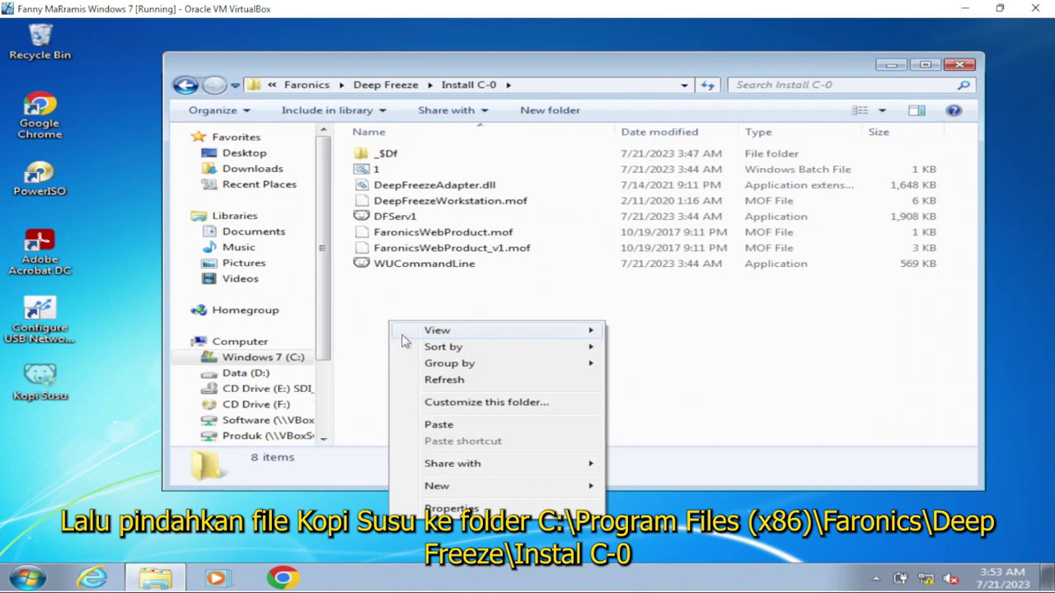
{"action": "left_click", "coordinate": [430, 424]}
{"action": "left_click", "coordinate": [478, 357]}
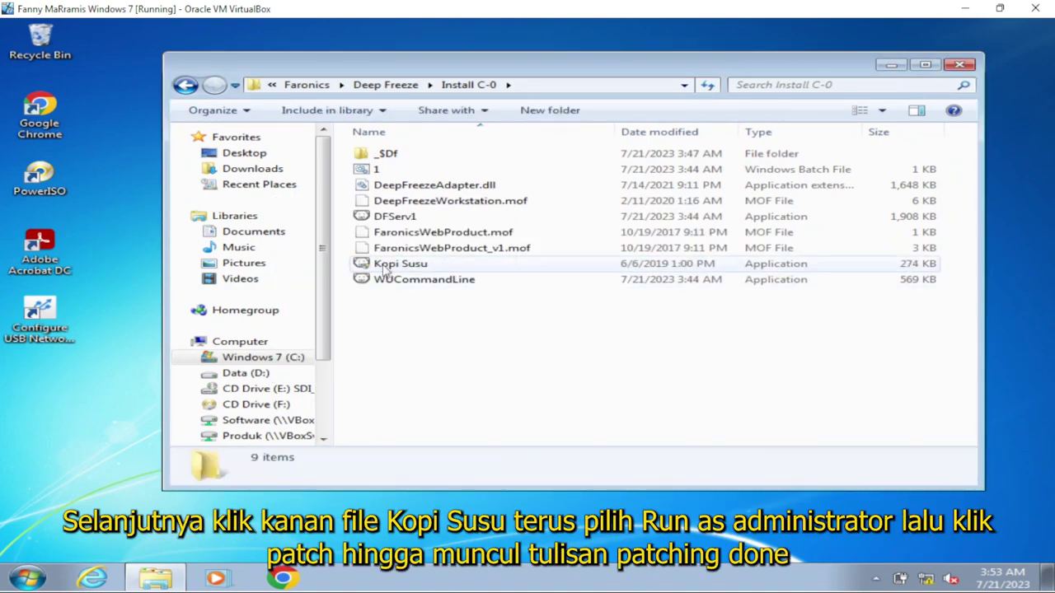
Step: Run Kopi Susu as administrator from the Install C-0 folder, patch Faronics Deep Freeze Standard with backup enabled, and close the patcher
{"action": "right_click", "coordinate": [388, 264]}
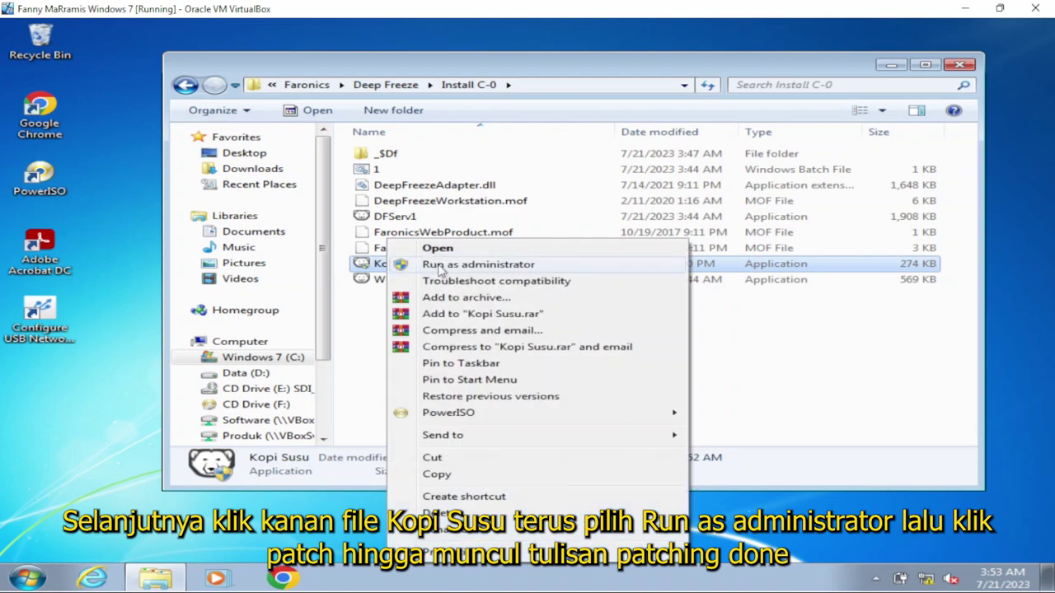
{"action": "left_click", "coordinate": [441, 265]}
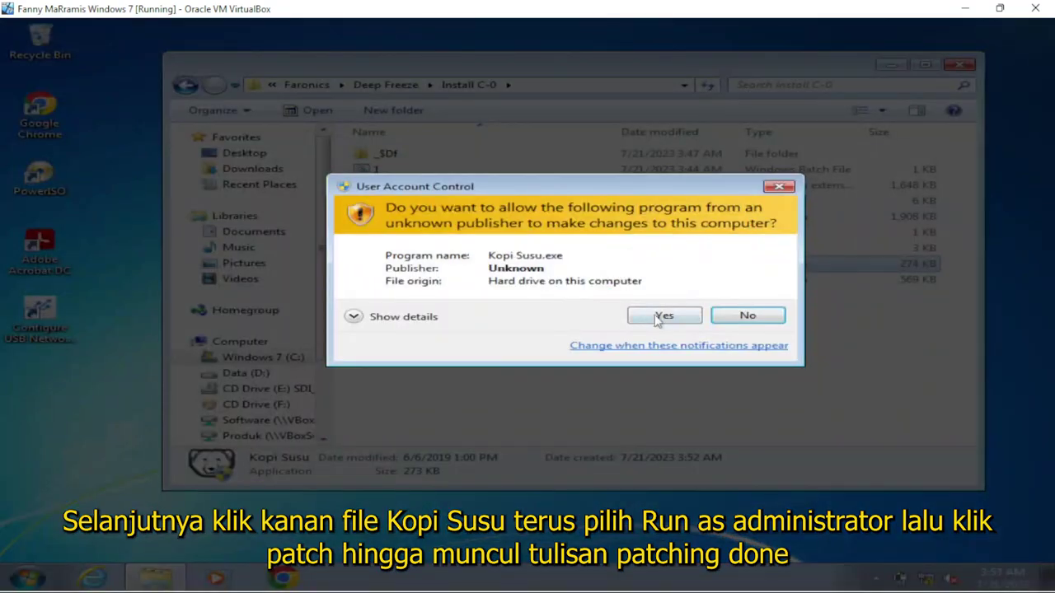
{"action": "left_click", "coordinate": [659, 318]}
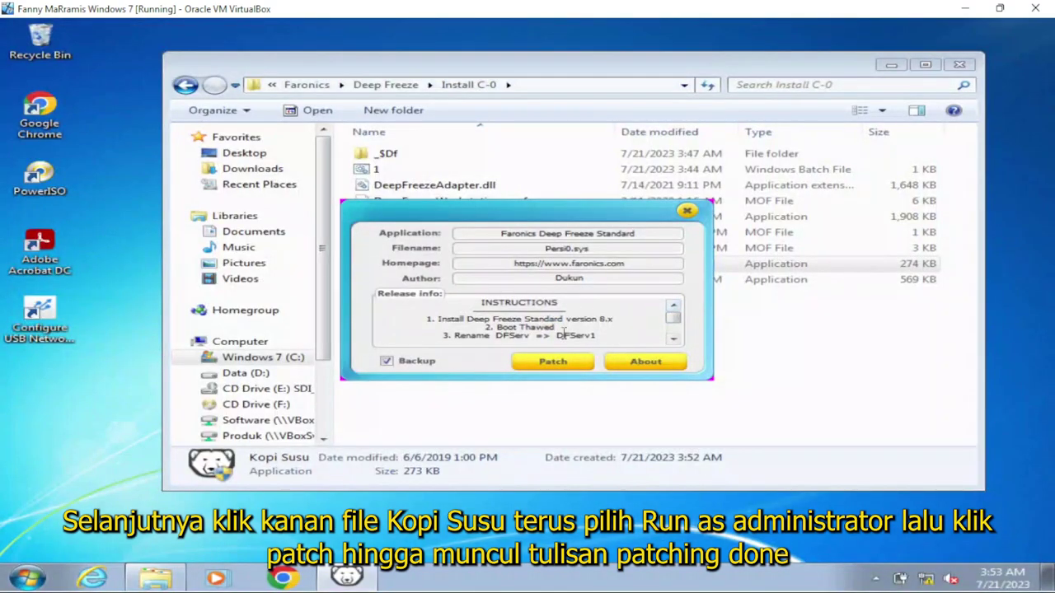
{"action": "left_click", "coordinate": [550, 362]}
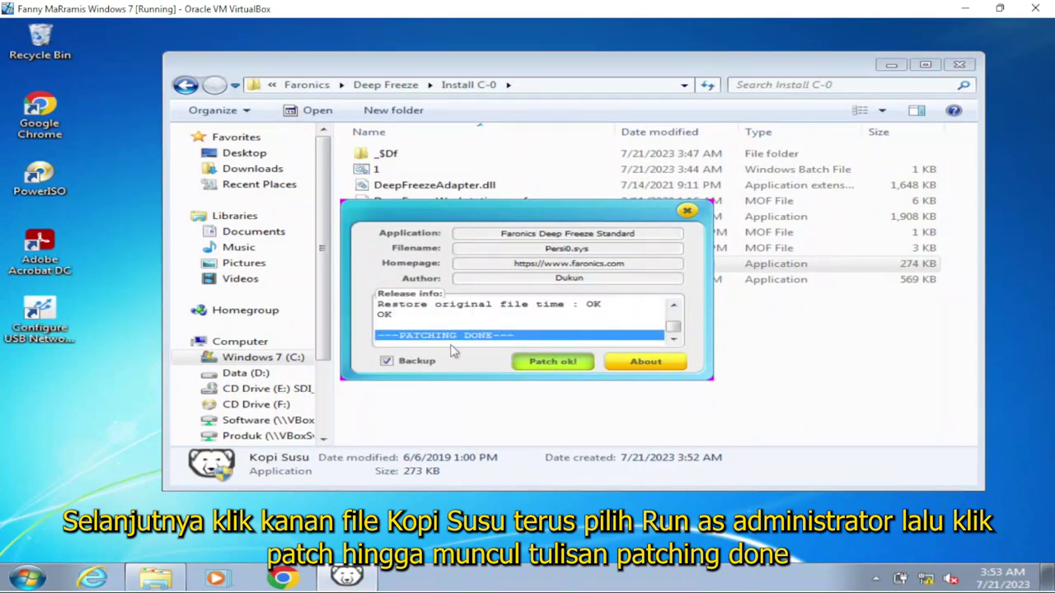
{"action": "left_click", "coordinate": [686, 211]}
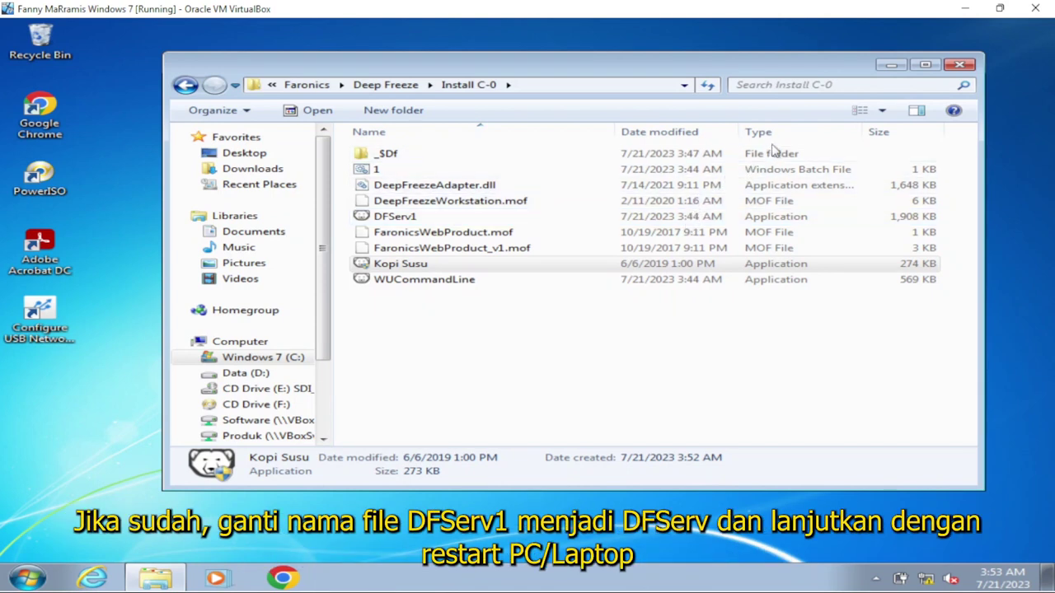
Step: Rename DFServ1 to DFServ in the Install C-0 folder, granting administrator permission, and close the folder window
{"action": "left_click", "coordinate": [392, 219]}
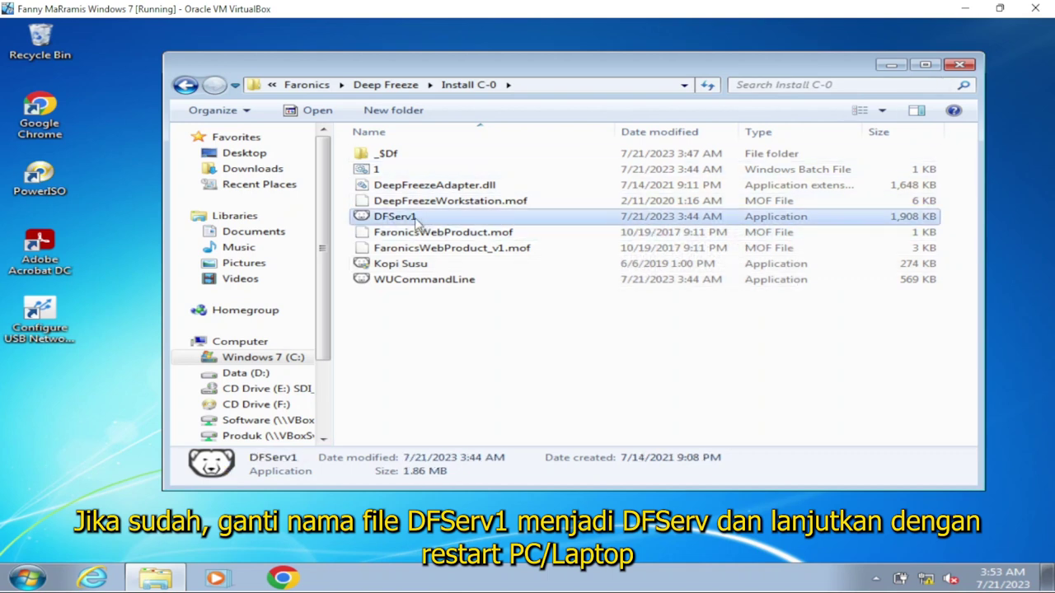
{"action": "left_click", "coordinate": [417, 221]}
{"action": "left_click", "coordinate": [425, 216]}
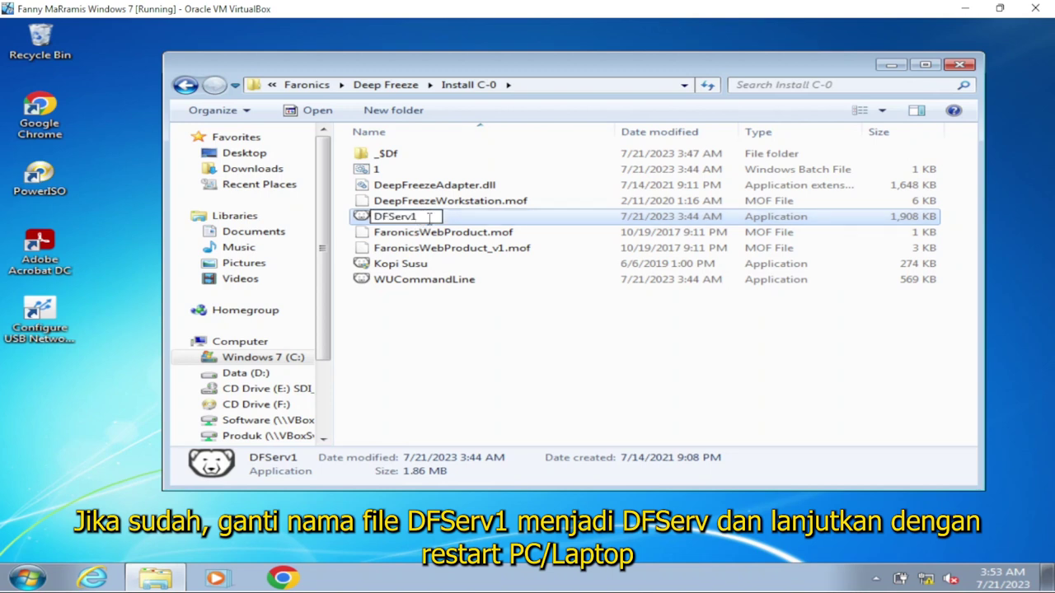
{"action": "key", "text": "Return"}
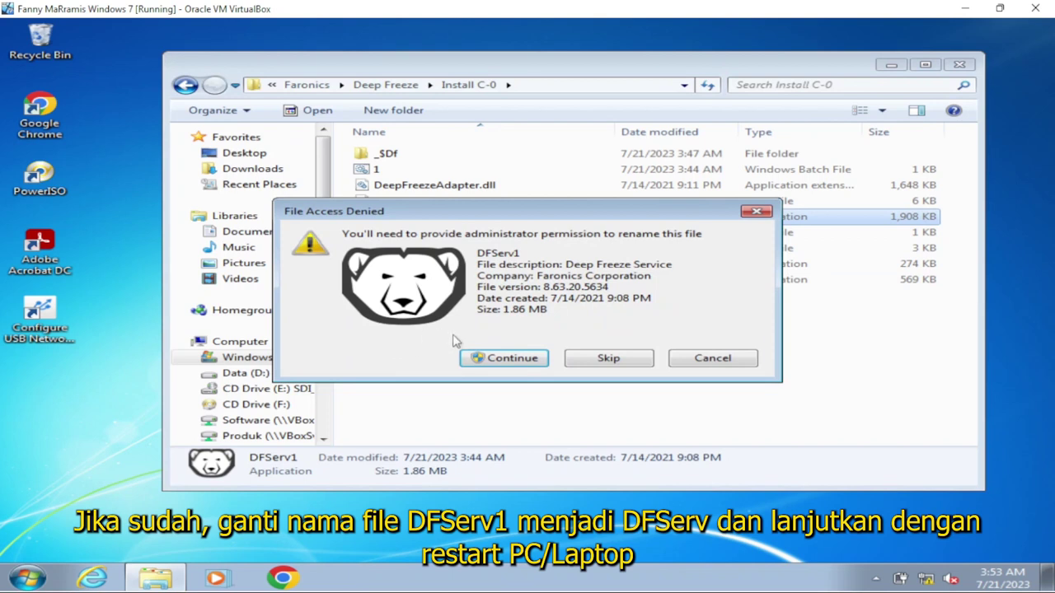
{"action": "left_click", "coordinate": [485, 360]}
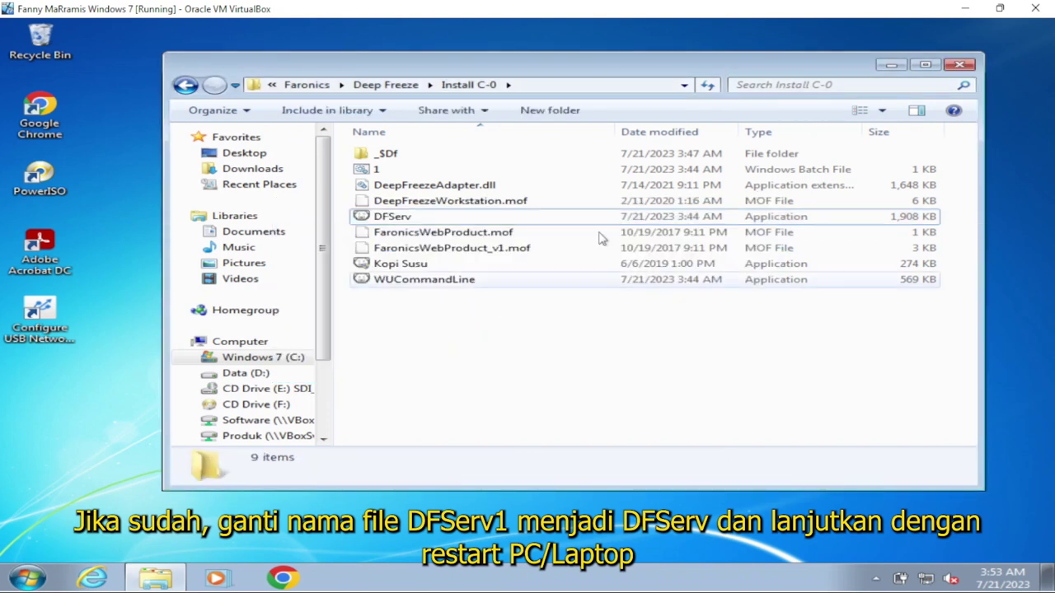
{"action": "left_click", "coordinate": [959, 66]}
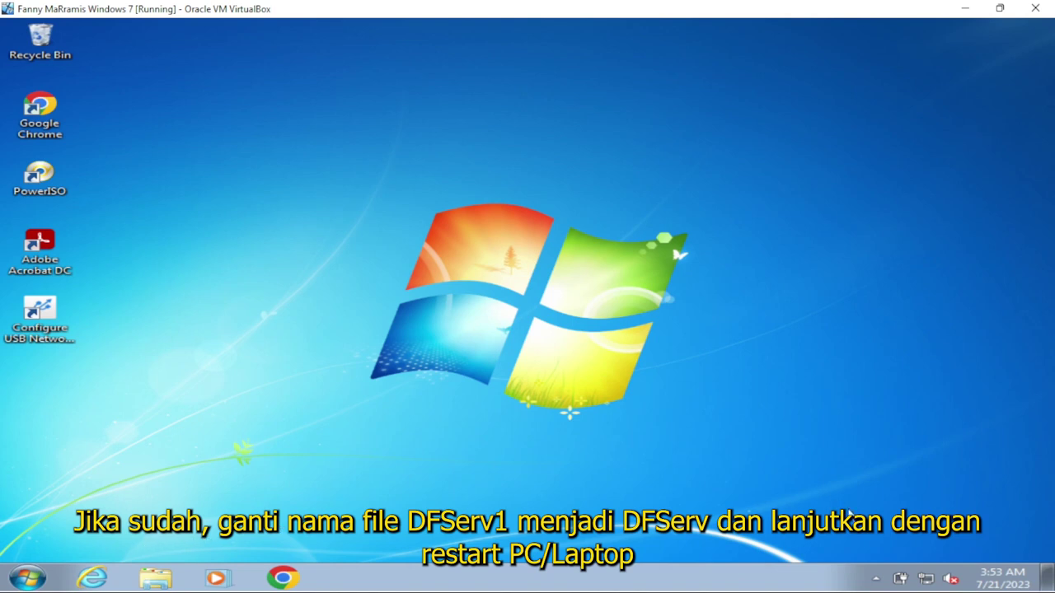
Step: Check the hidden notification icons and restart Windows
{"action": "left_click", "coordinate": [874, 580]}
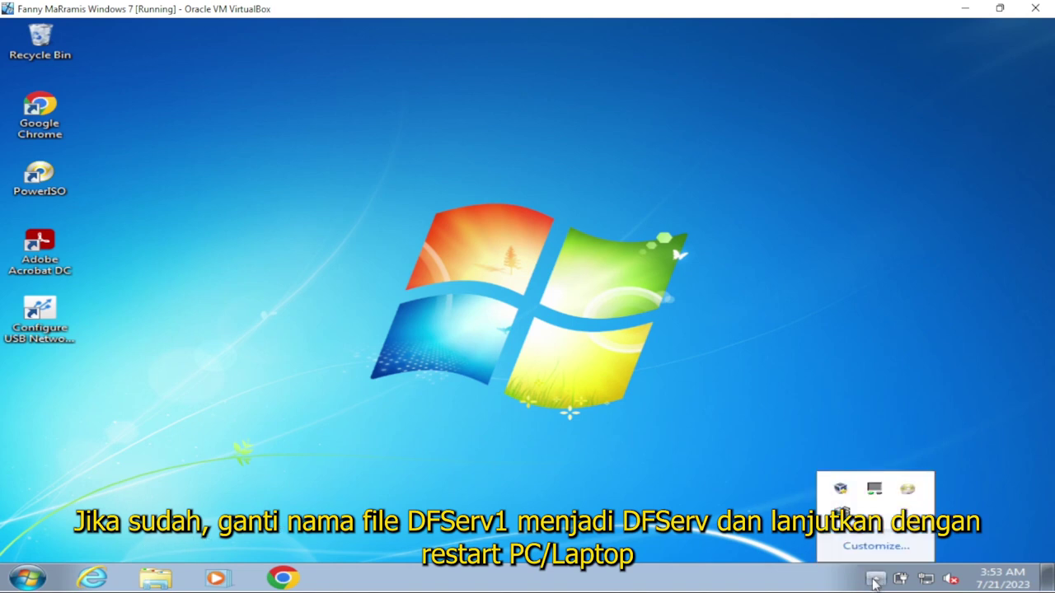
{"action": "left_click", "coordinate": [873, 580]}
{"action": "left_click", "coordinate": [25, 578]}
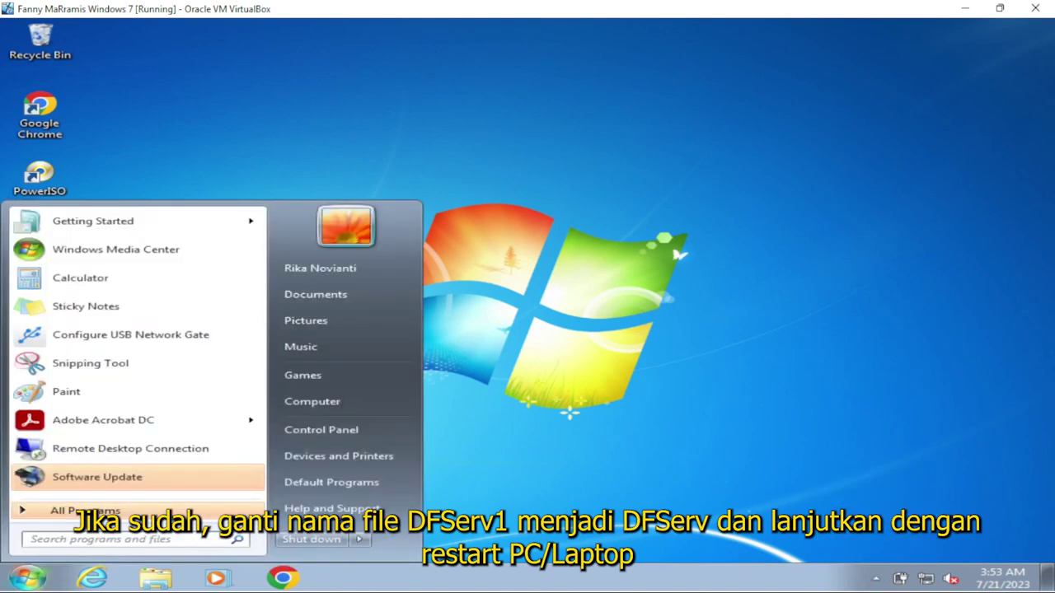
{"action": "left_click", "coordinate": [358, 540]}
{"action": "left_click", "coordinate": [429, 516]}
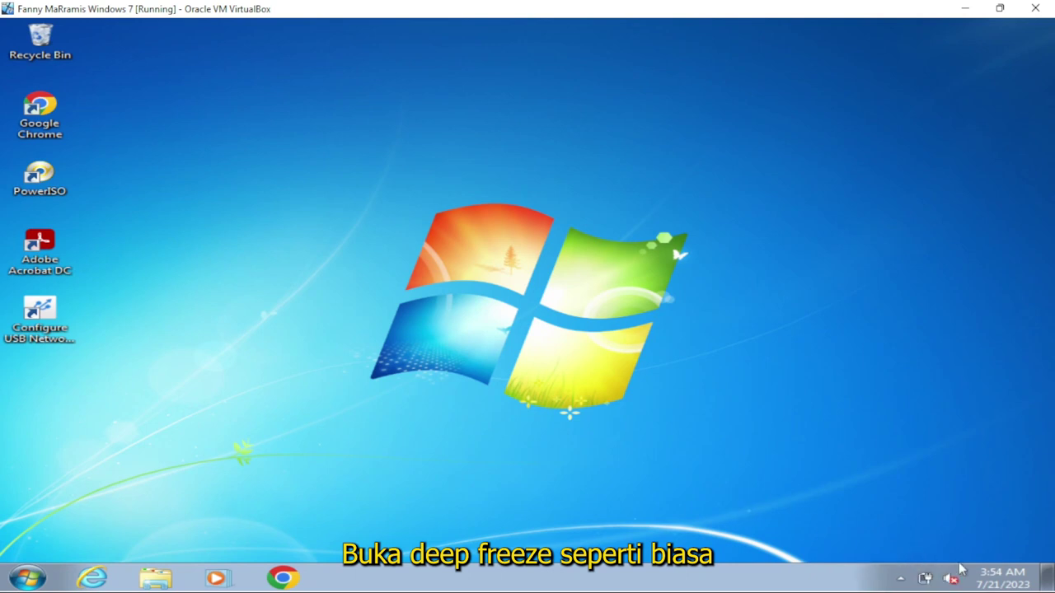
Step: Open Deep Freeze Standard from the hidden notification icons and log in with the Deep Freeze password
{"action": "left_click", "coordinate": [900, 580]}
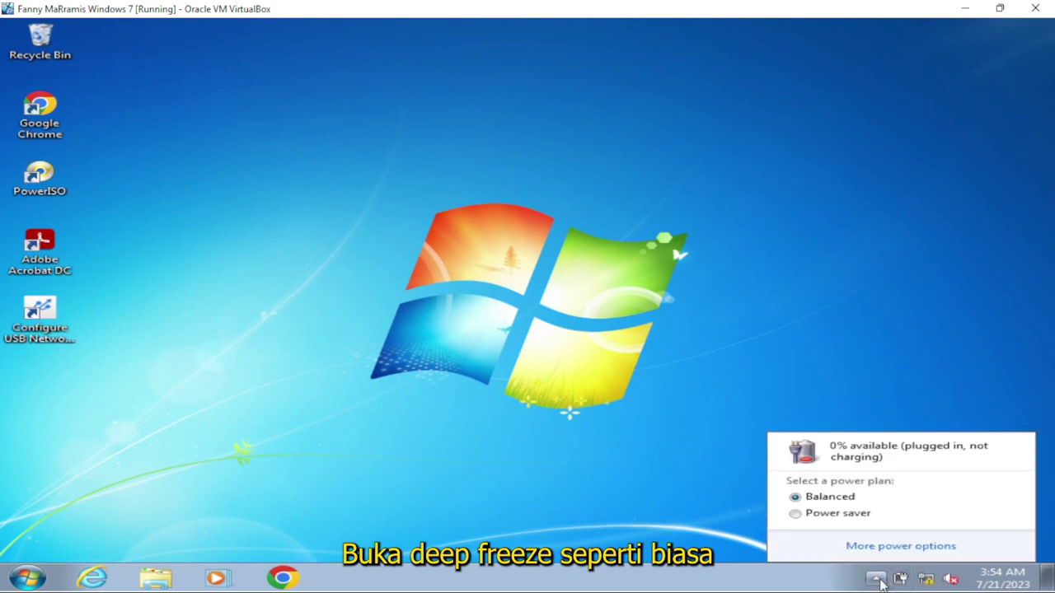
{"action": "left_click", "coordinate": [877, 580]}
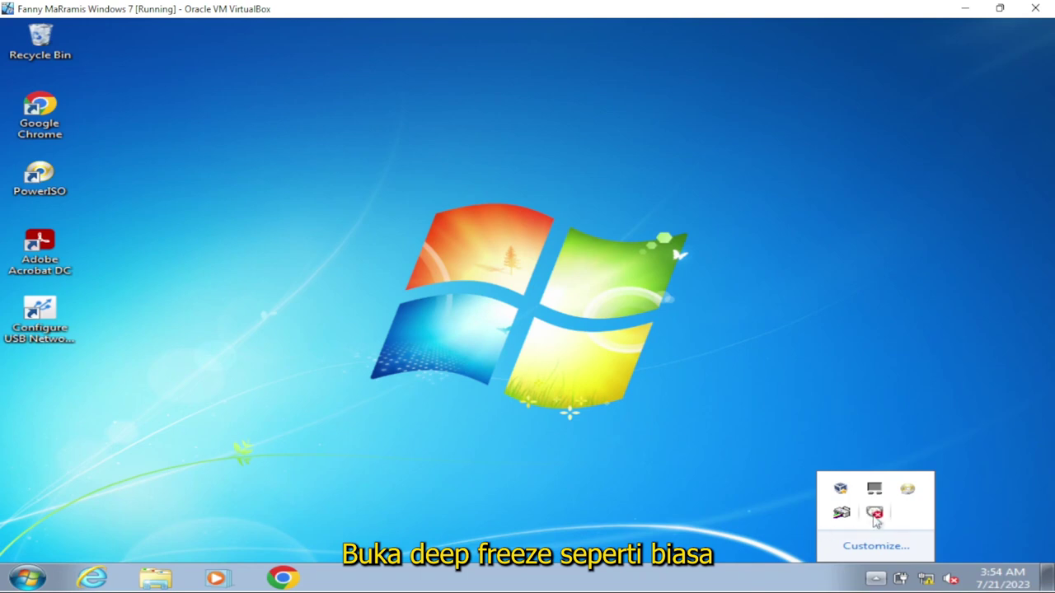
{"action": "double_click", "coordinate": [875, 515]}
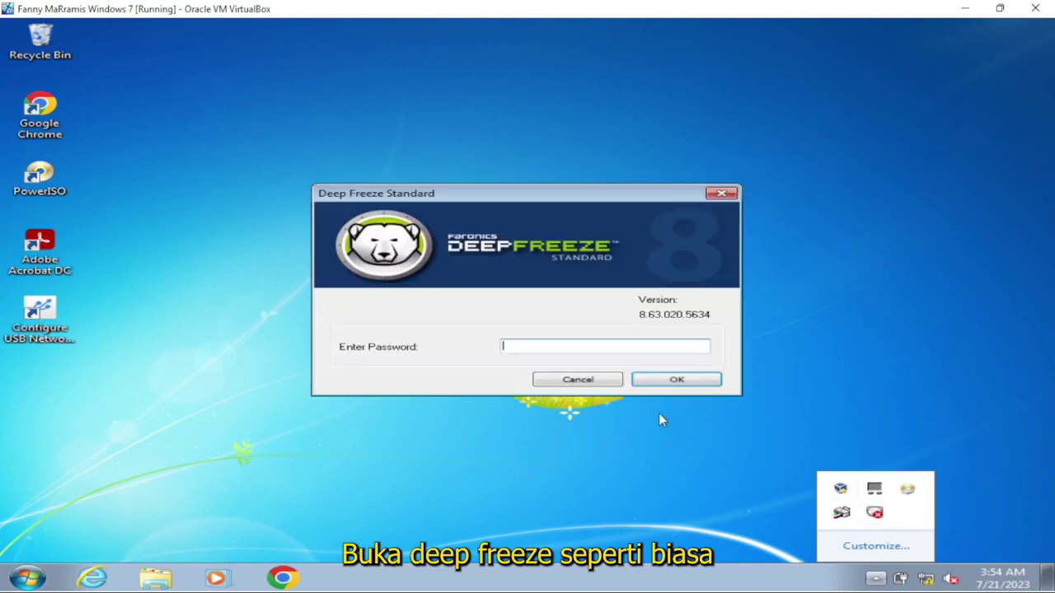
{"action": "type", "text": "*********"}
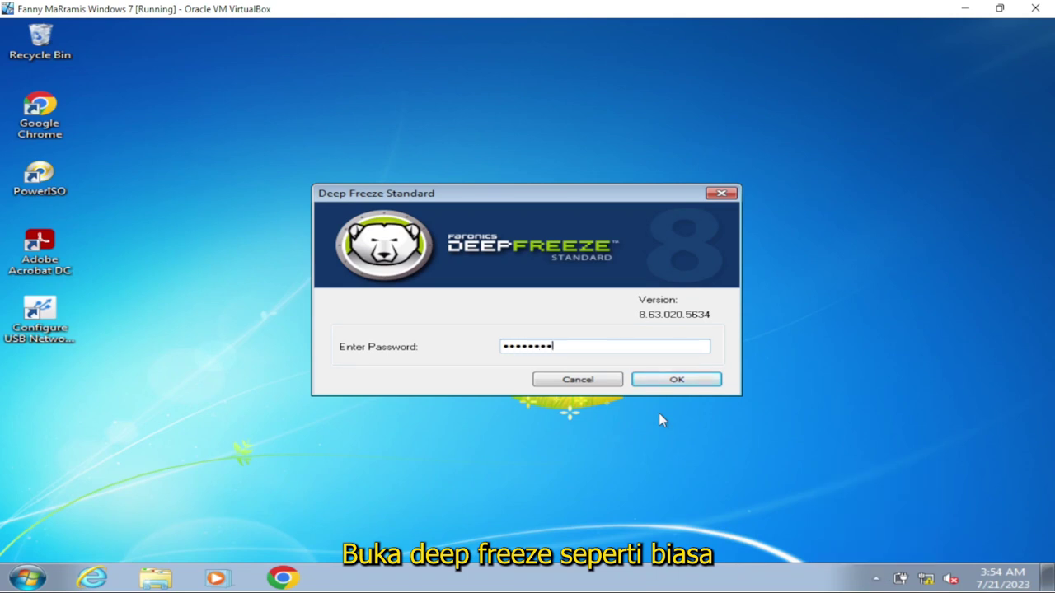
{"action": "key", "text": "Return"}
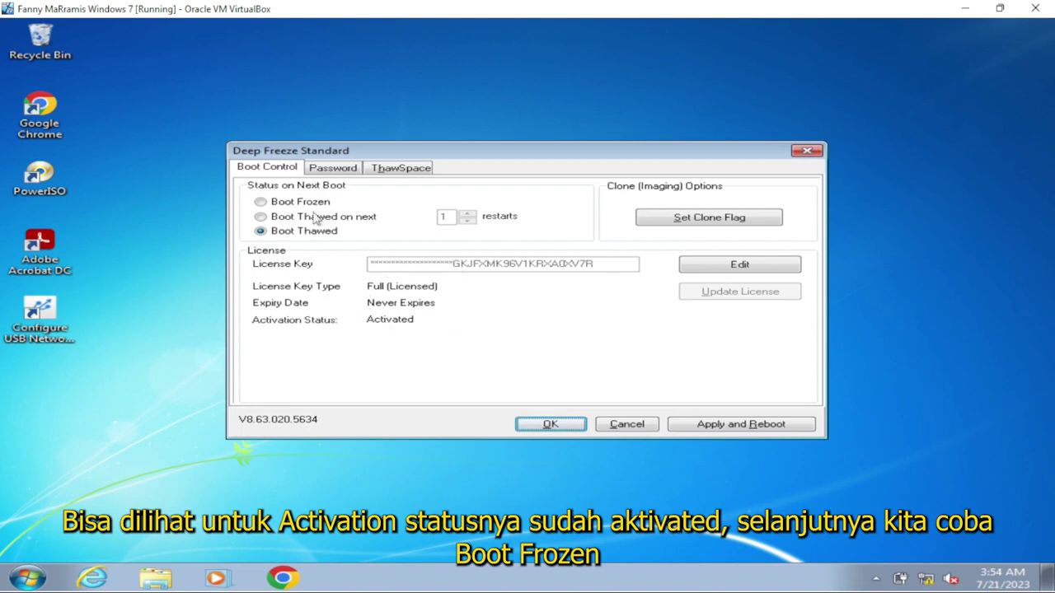
Step: Set the next boot status to Boot Frozen, apply it with a reboot, and check the hidden notification icons for Deep Freeze
{"action": "left_click", "coordinate": [280, 208]}
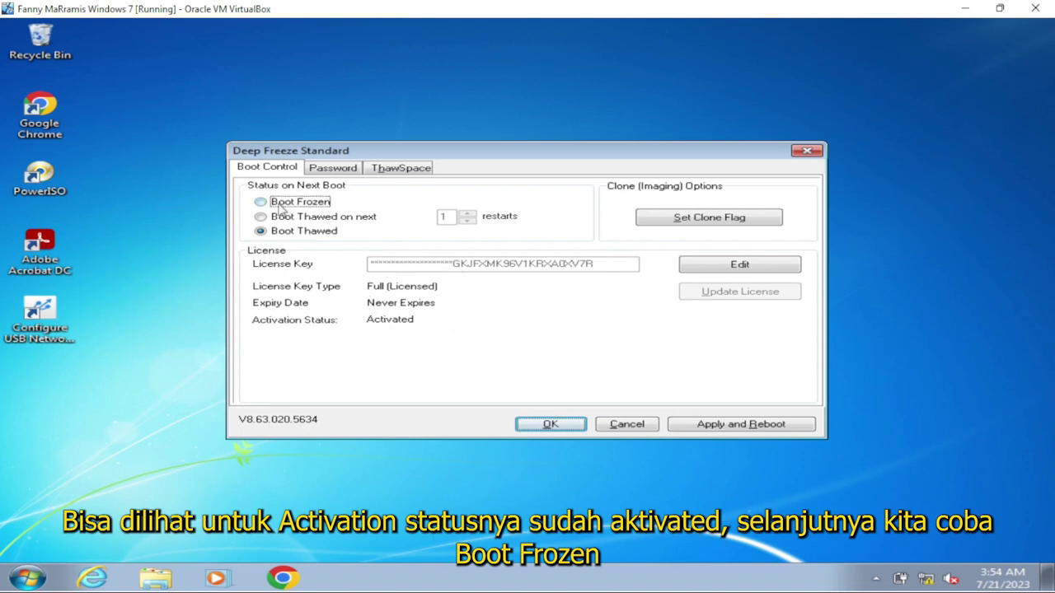
{"action": "left_click", "coordinate": [712, 426]}
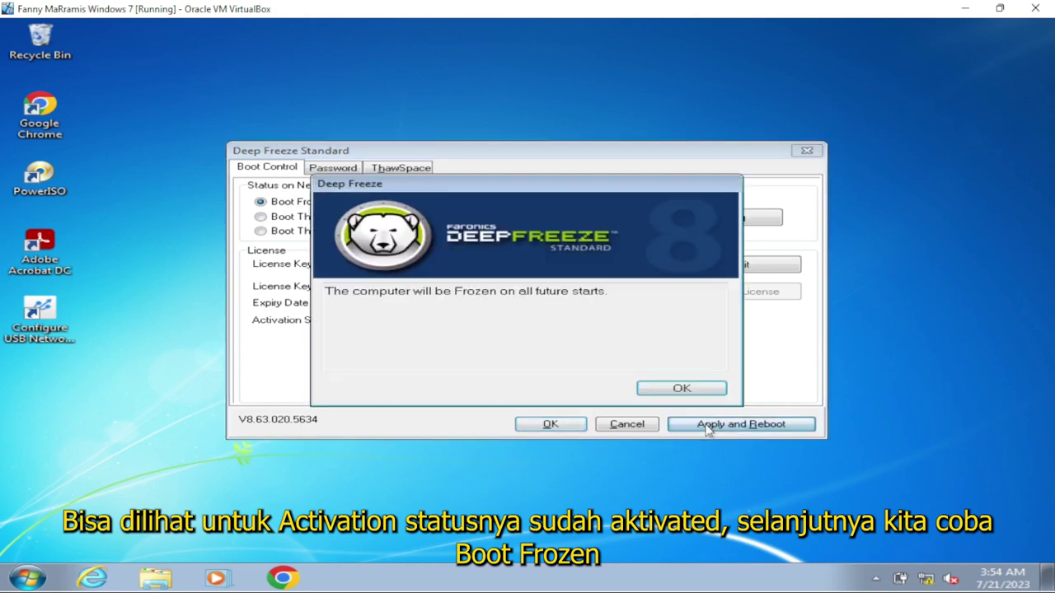
{"action": "left_click", "coordinate": [684, 389]}
{"action": "left_click", "coordinate": [562, 349]}
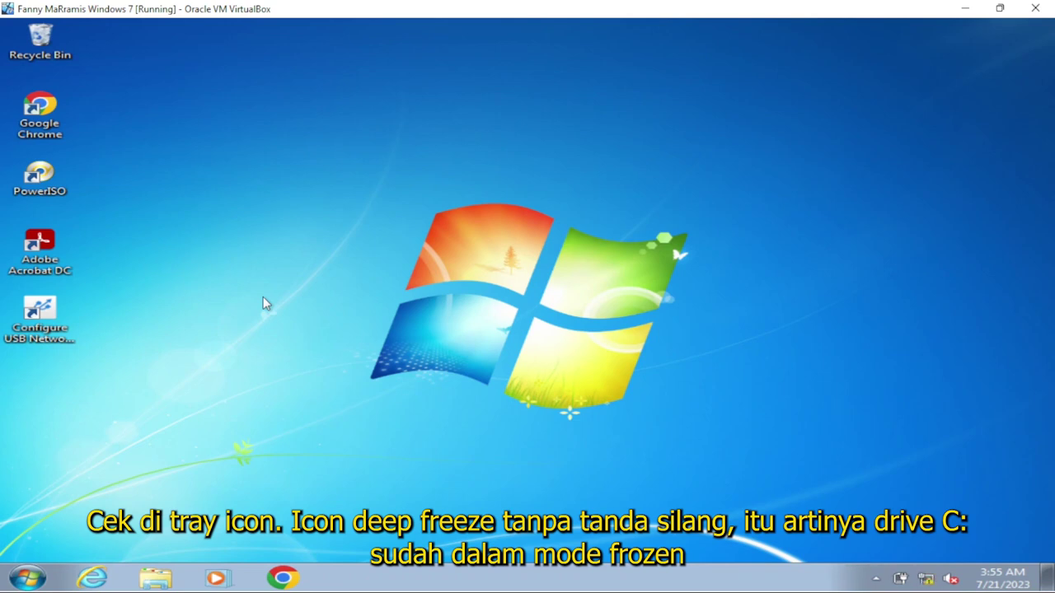
{"action": "left_click", "coordinate": [876, 579]}
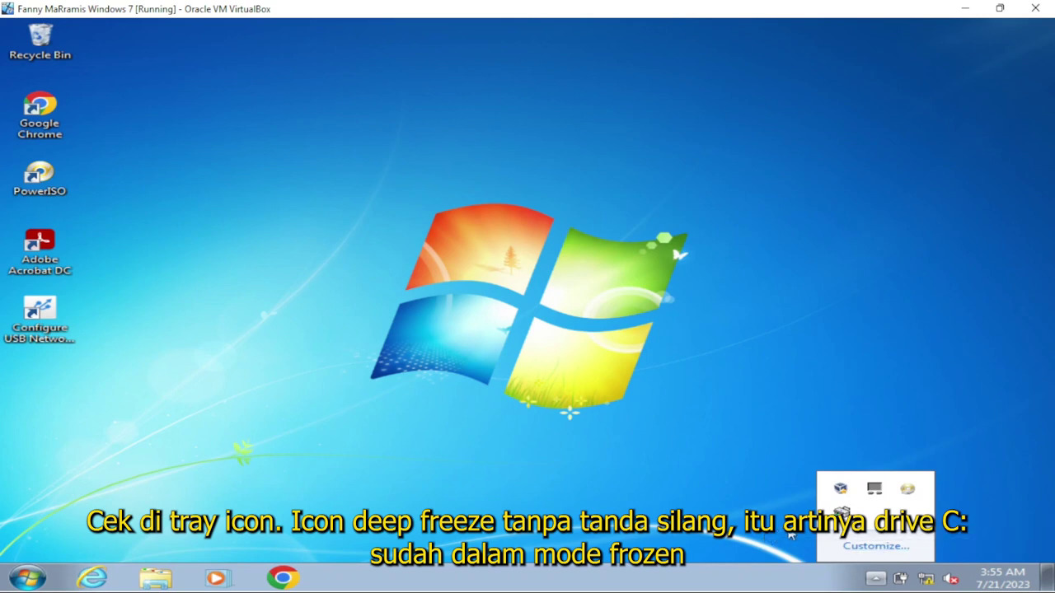
{"action": "left_click", "coordinate": [879, 577]}
Step: Create a new folder on the desktop with the default name and move it beside the Recycle Bin
{"action": "right_click", "coordinate": [61, 396]}
{"action": "mouse_move", "coordinate": [156, 330]}
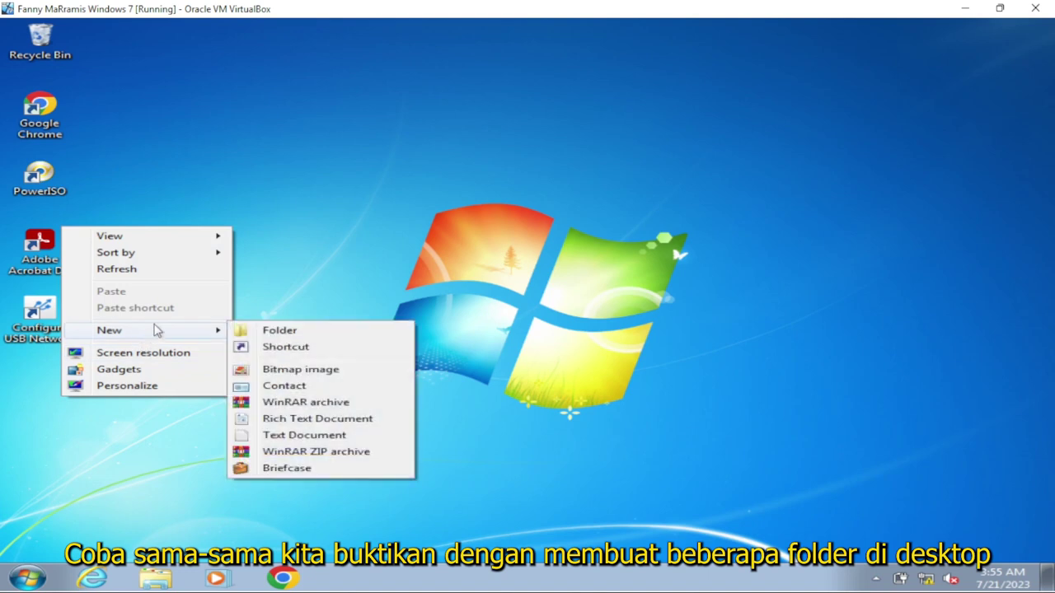
{"action": "left_click", "coordinate": [278, 329]}
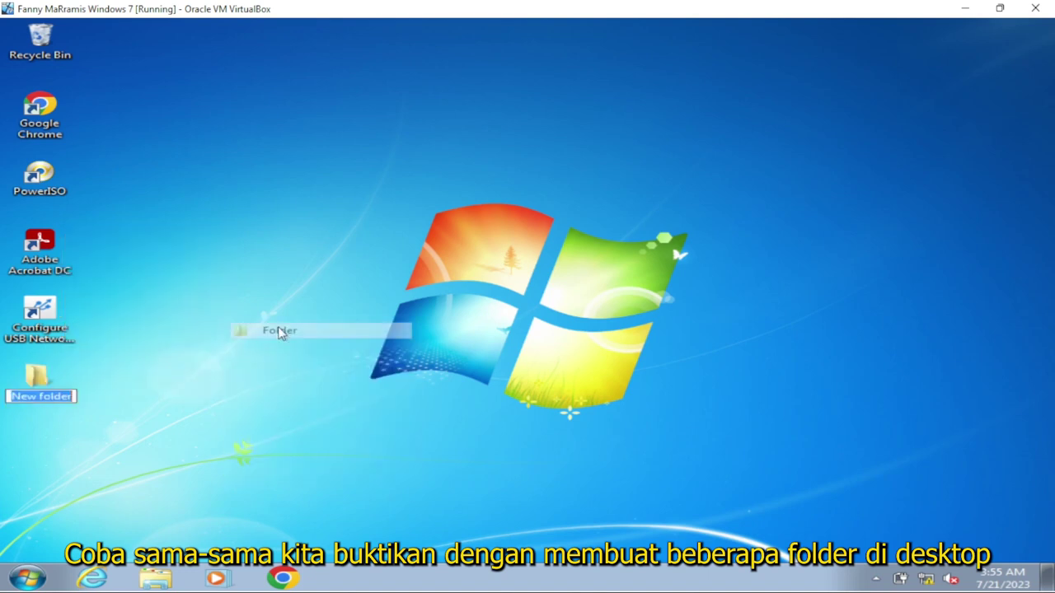
{"action": "left_click", "coordinate": [37, 377]}
{"action": "left_click_drag", "start_coordinate": [37, 378], "coordinate": [104, 93]}
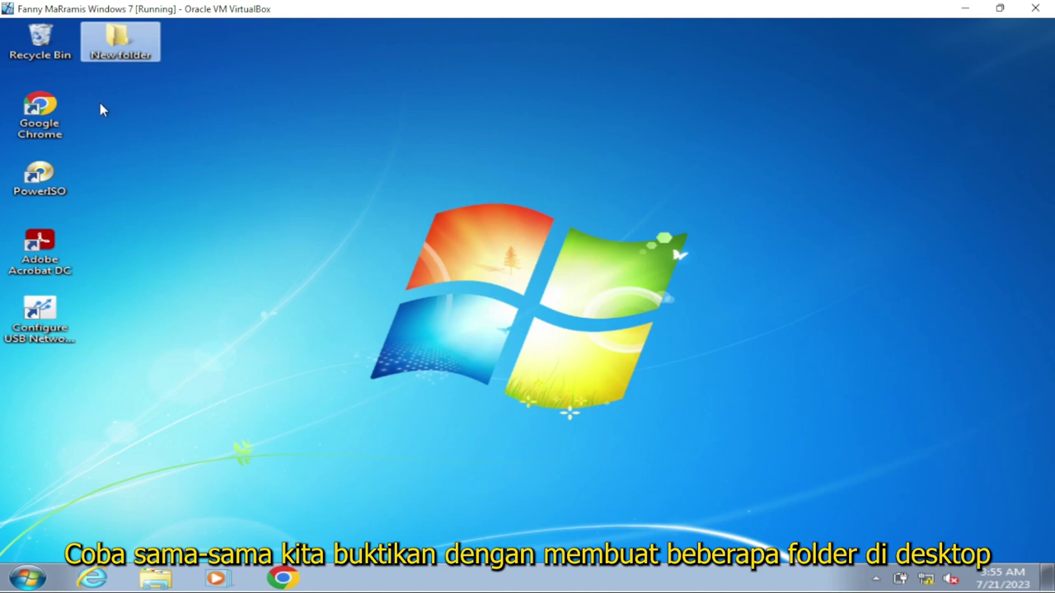
Step: Create four more folders on the desktop below the first new folder, keeping their default names
{"action": "right_click", "coordinate": [100, 103]}
{"action": "mouse_move", "coordinate": [165, 207]}
{"action": "left_click", "coordinate": [290, 210]}
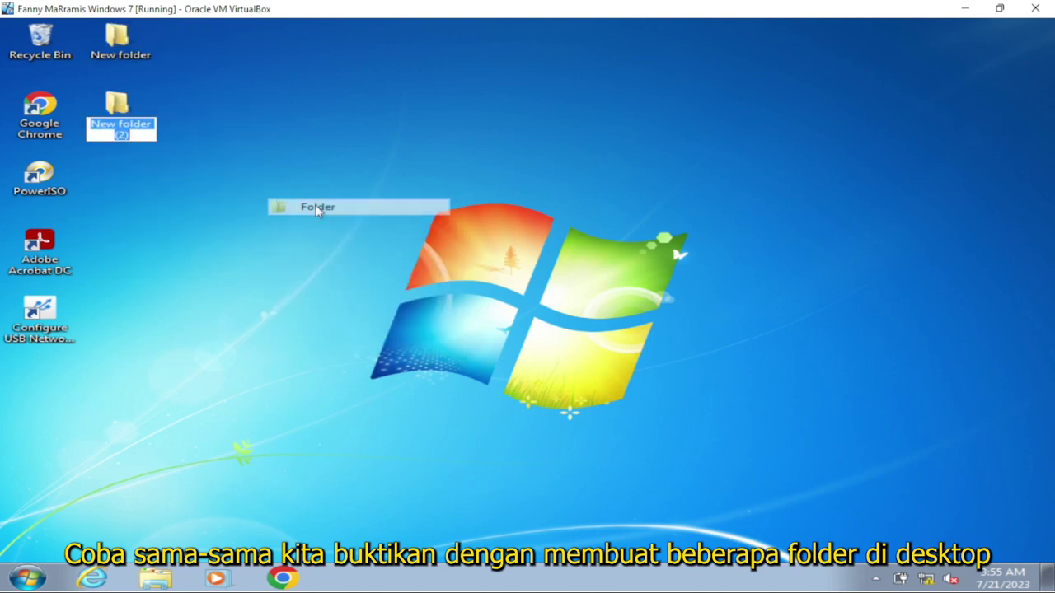
{"action": "right_click", "coordinate": [143, 199]}
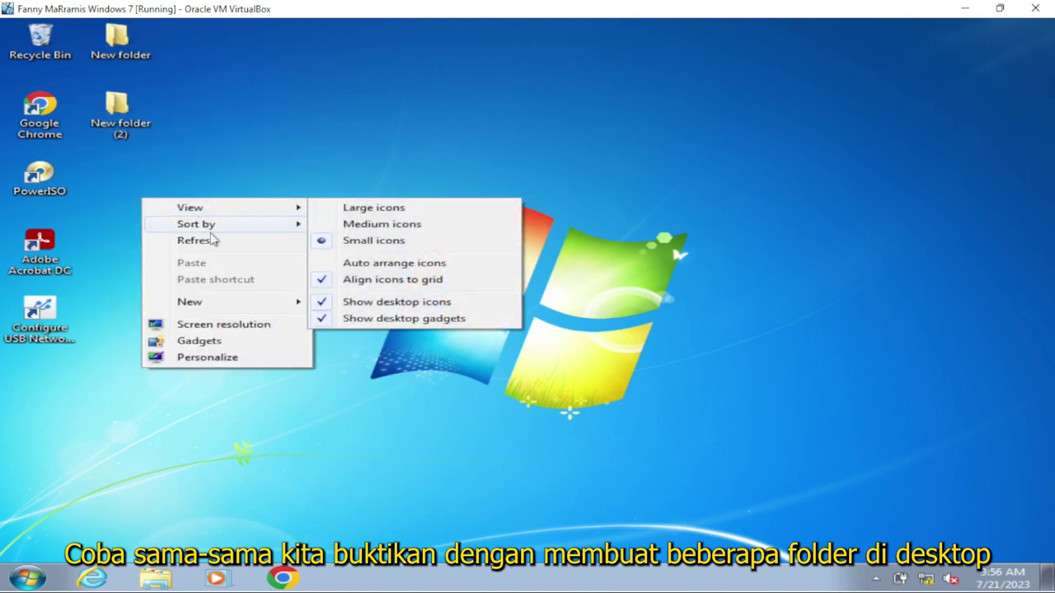
{"action": "mouse_move", "coordinate": [222, 302]}
{"action": "left_click", "coordinate": [351, 303]}
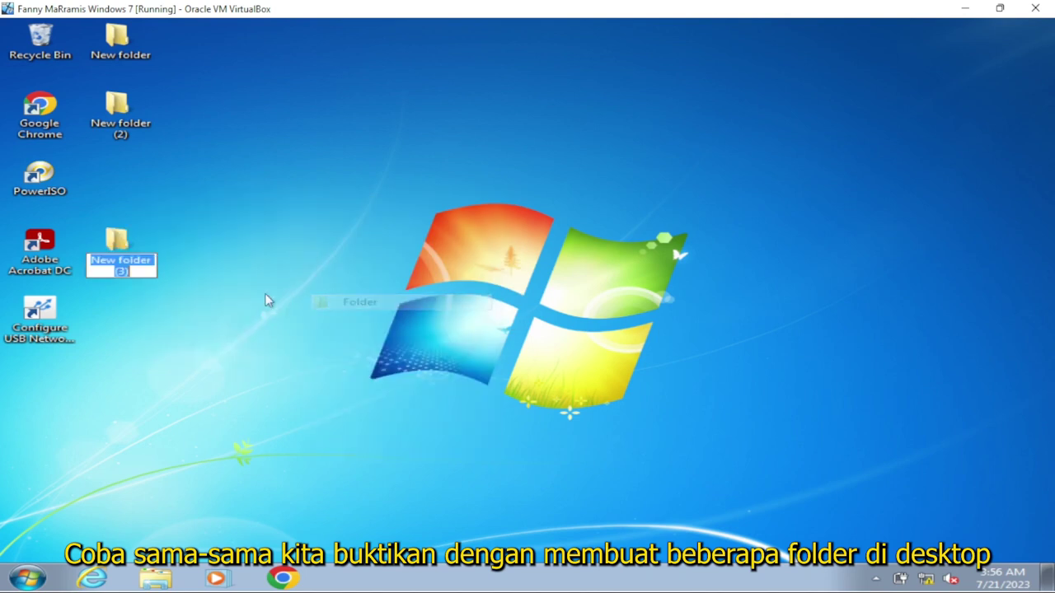
{"action": "right_click", "coordinate": [117, 300]}
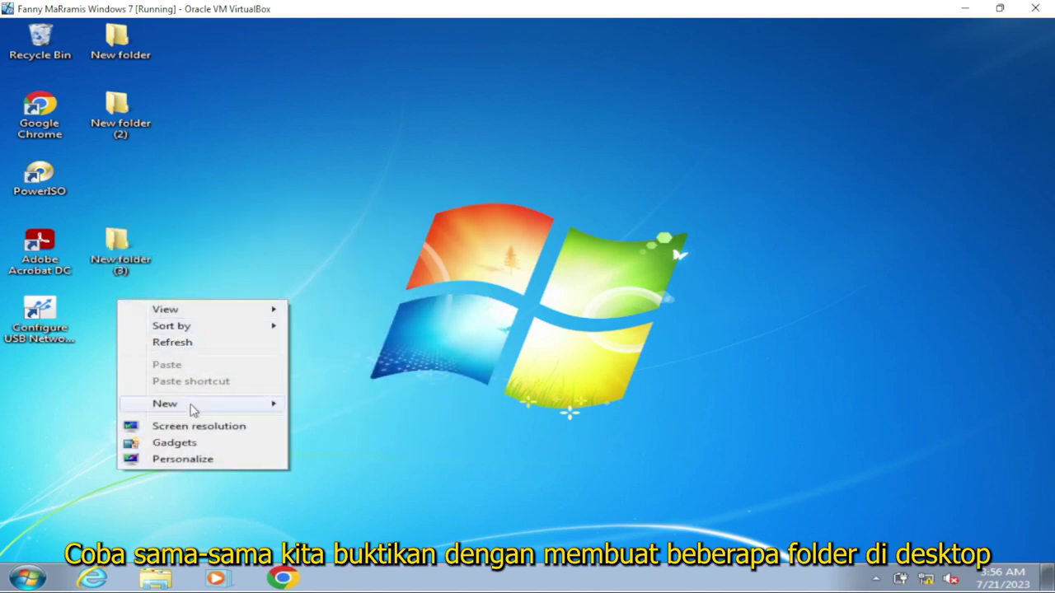
{"action": "mouse_move", "coordinate": [198, 404]}
{"action": "left_click", "coordinate": [332, 403]}
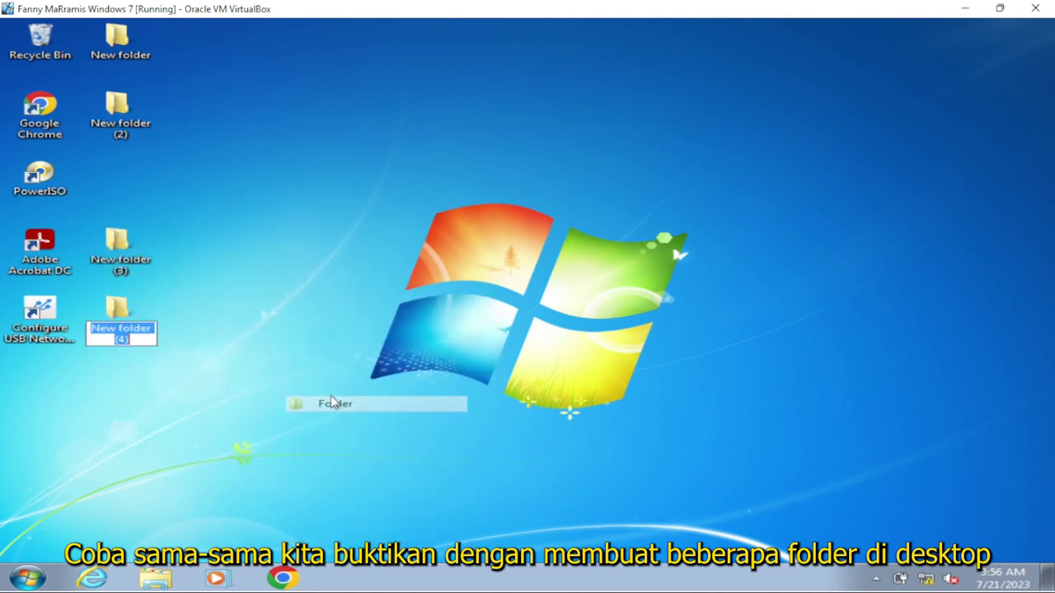
{"action": "right_click", "coordinate": [108, 169]}
{"action": "mouse_move", "coordinate": [274, 271]}
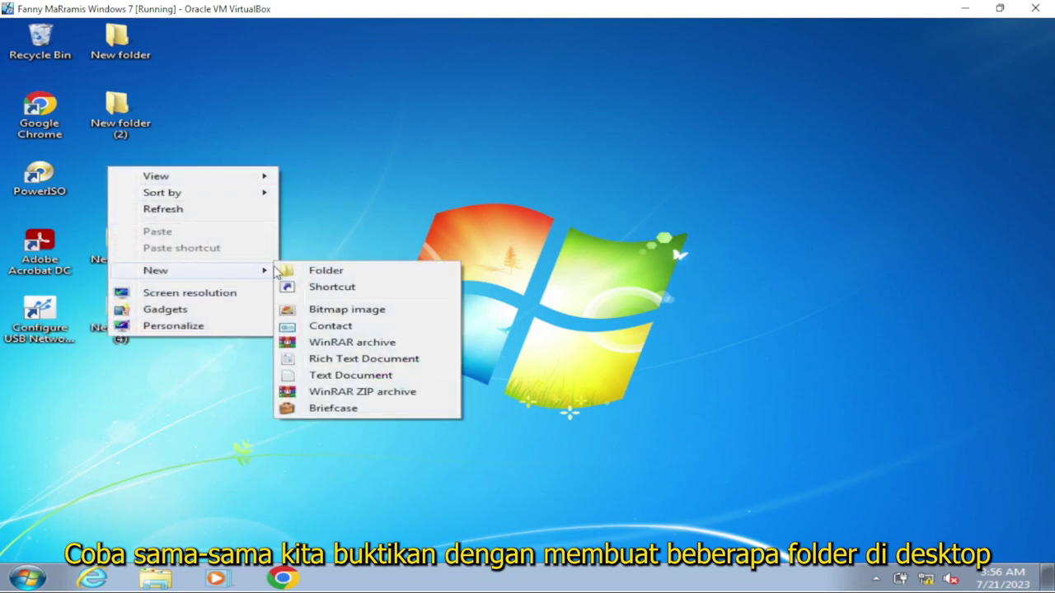
{"action": "left_click", "coordinate": [328, 270]}
{"action": "left_click", "coordinate": [292, 166]}
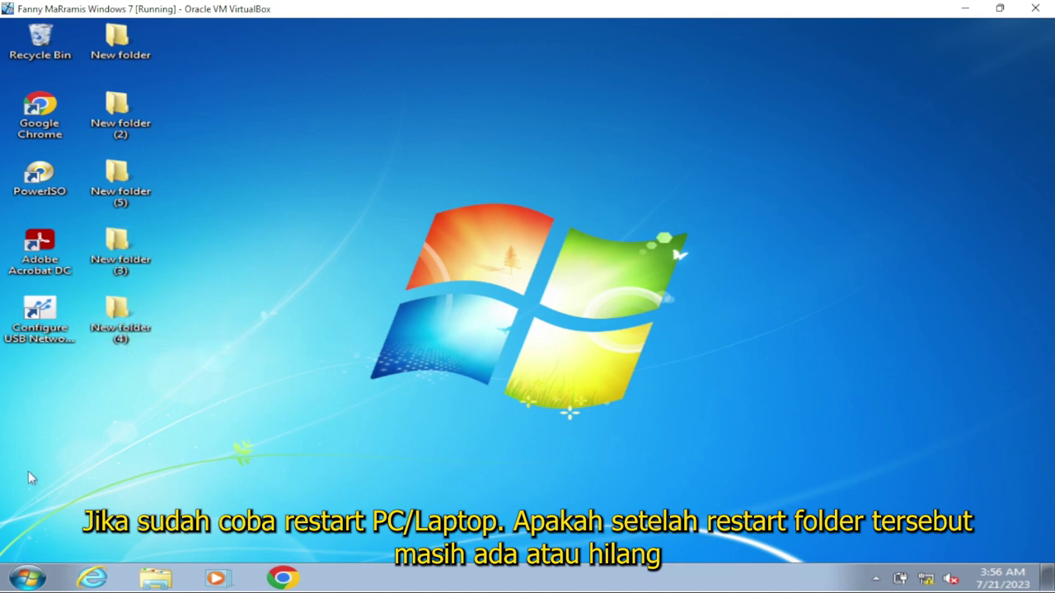
Step: Restart Windows to test whether the new desktop folders survive in frozen mode
{"action": "left_click", "coordinate": [27, 577]}
{"action": "left_click", "coordinate": [358, 540]}
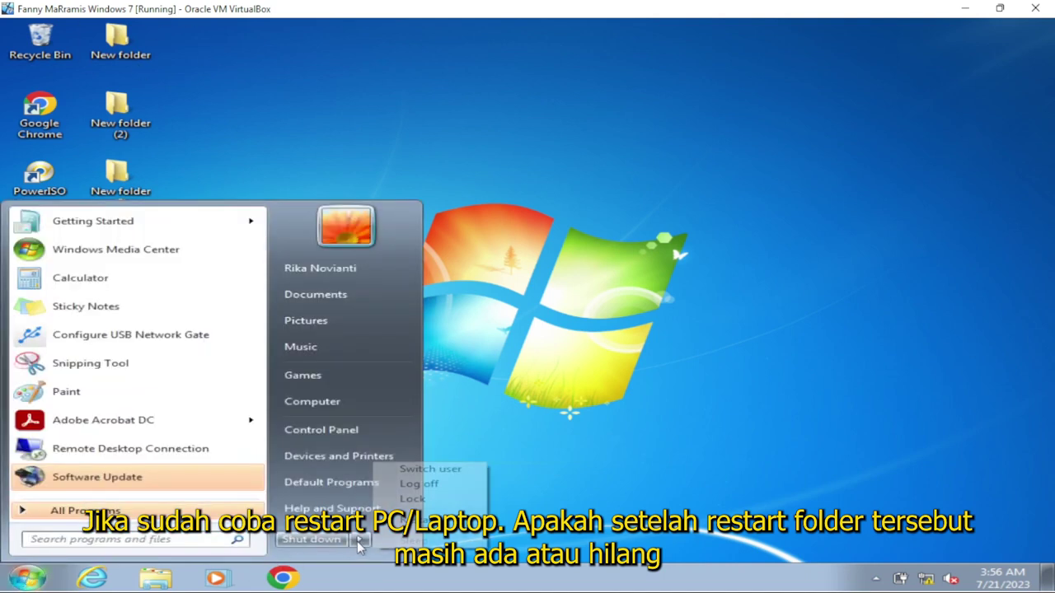
{"action": "left_click", "coordinate": [416, 514]}
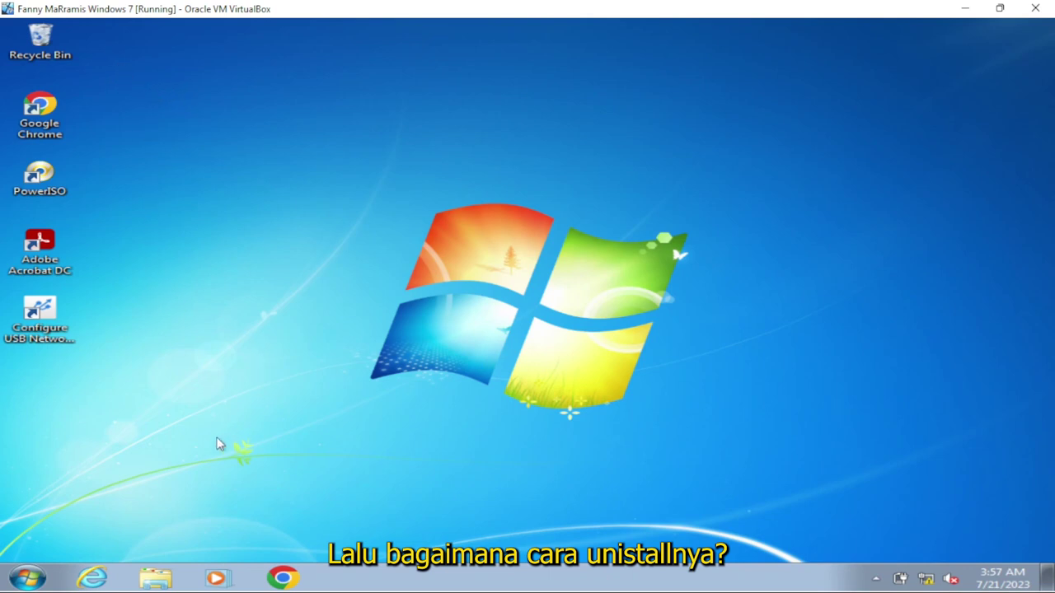
Step: Look for Deep Freeze in the Control Panel's Programs and Features list, and close the window
{"action": "left_click", "coordinate": [27, 577]}
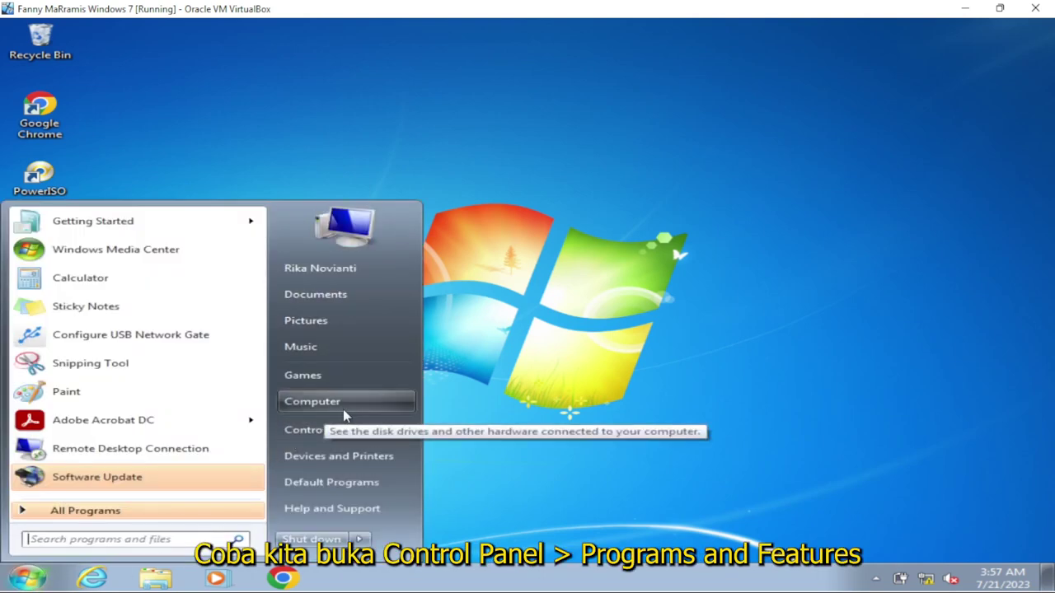
{"action": "left_click", "coordinate": [341, 438]}
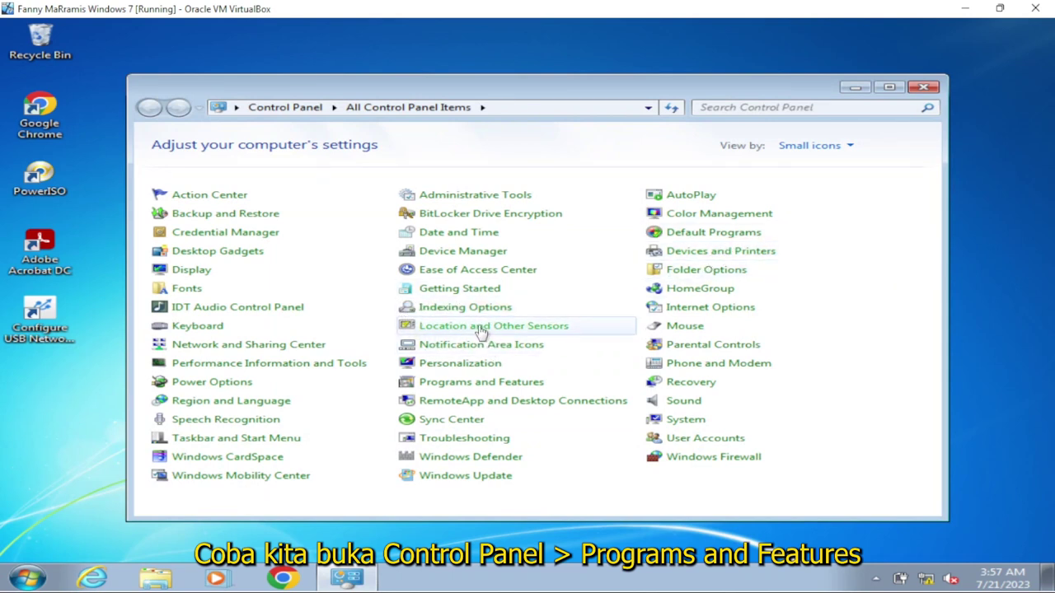
{"action": "left_click", "coordinate": [478, 383]}
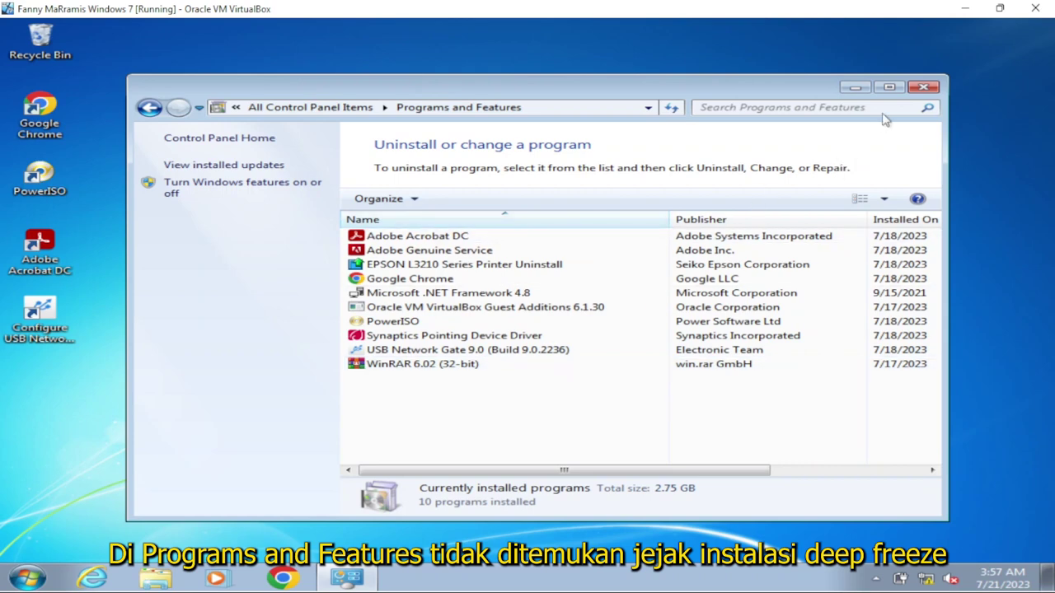
{"action": "left_click", "coordinate": [924, 88]}
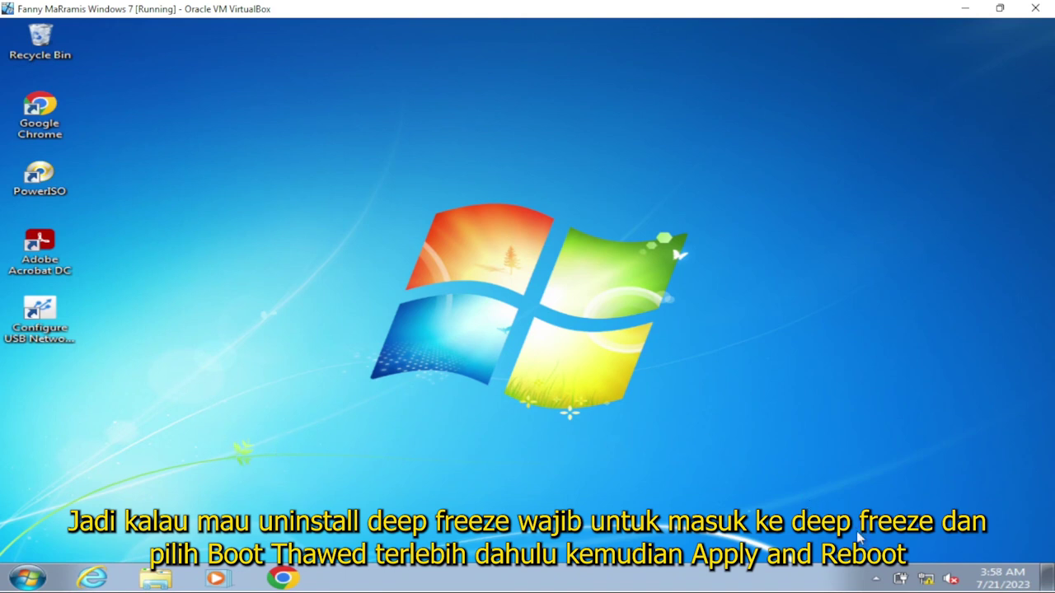
Step: Open the Deep Freeze Standard configuration from its hidden notification icon, entering the Deep Freeze password
{"action": "left_click", "coordinate": [875, 581]}
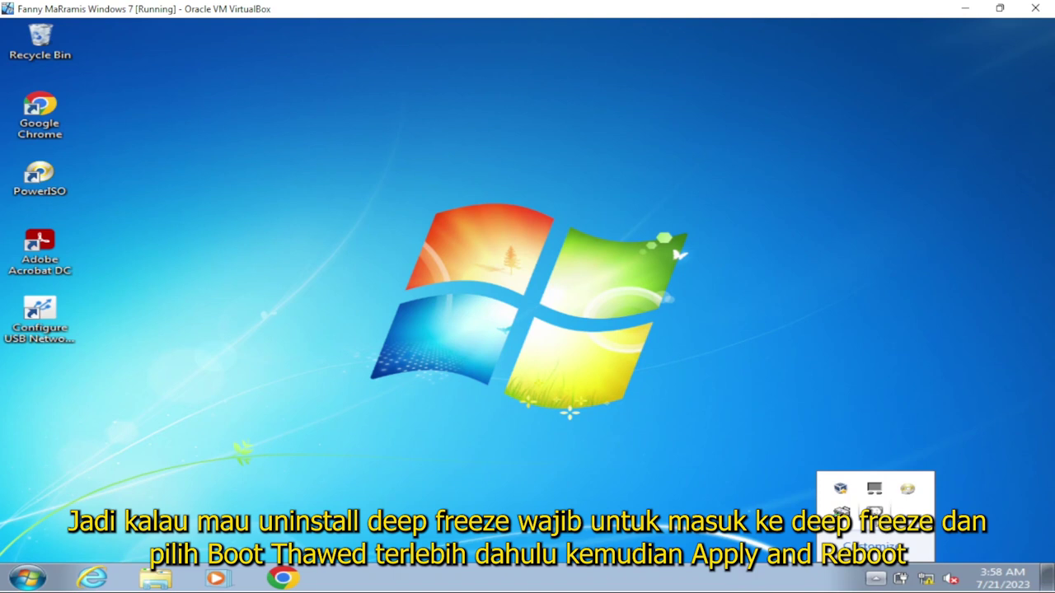
{"action": "double_click", "coordinate": [875, 512], "text": "shift"}
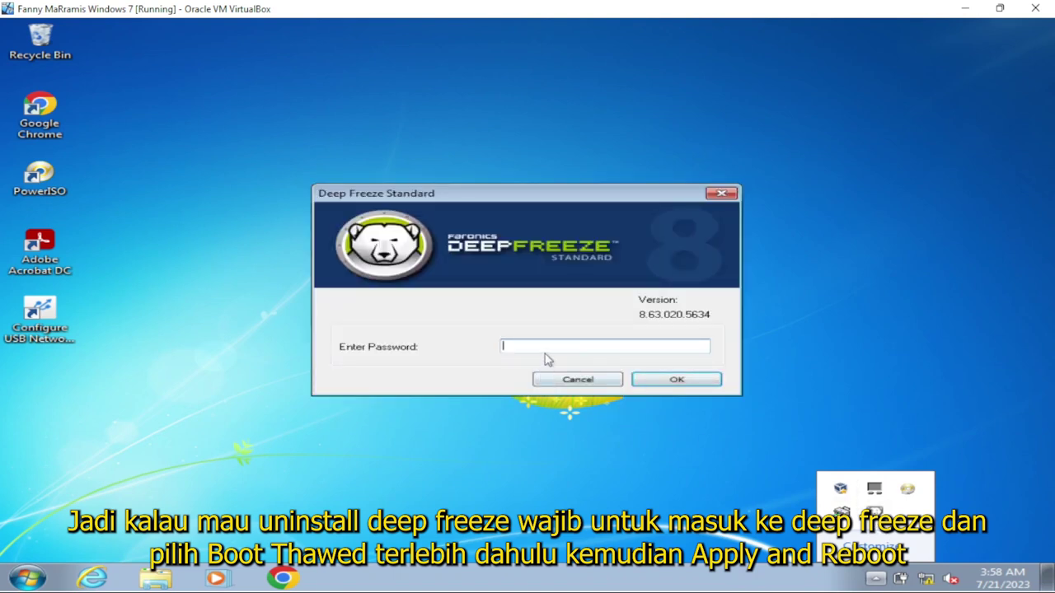
{"action": "type", "text": "**"}
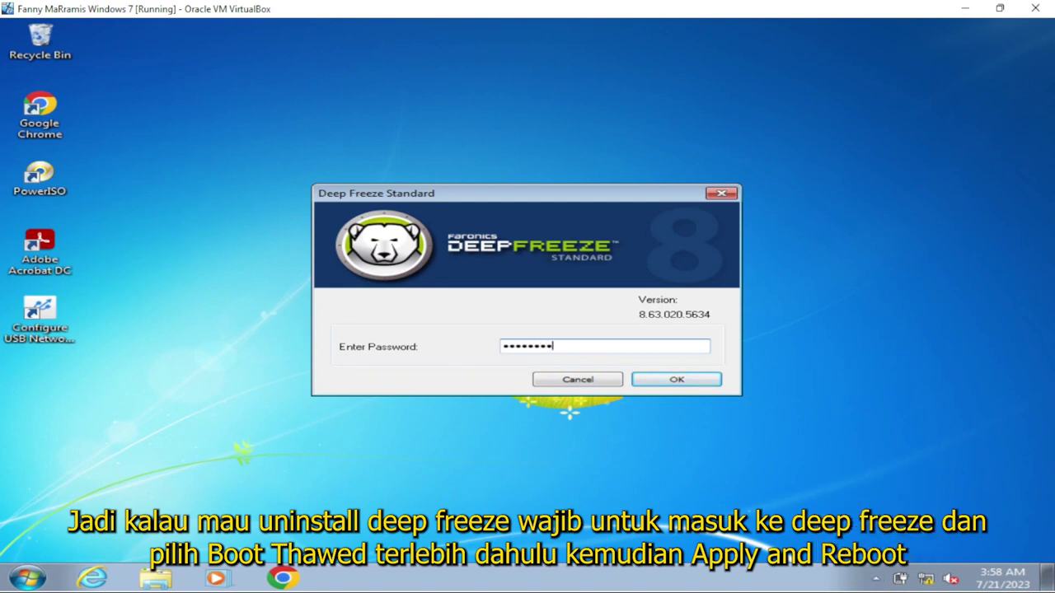
{"action": "key", "text": "Return"}
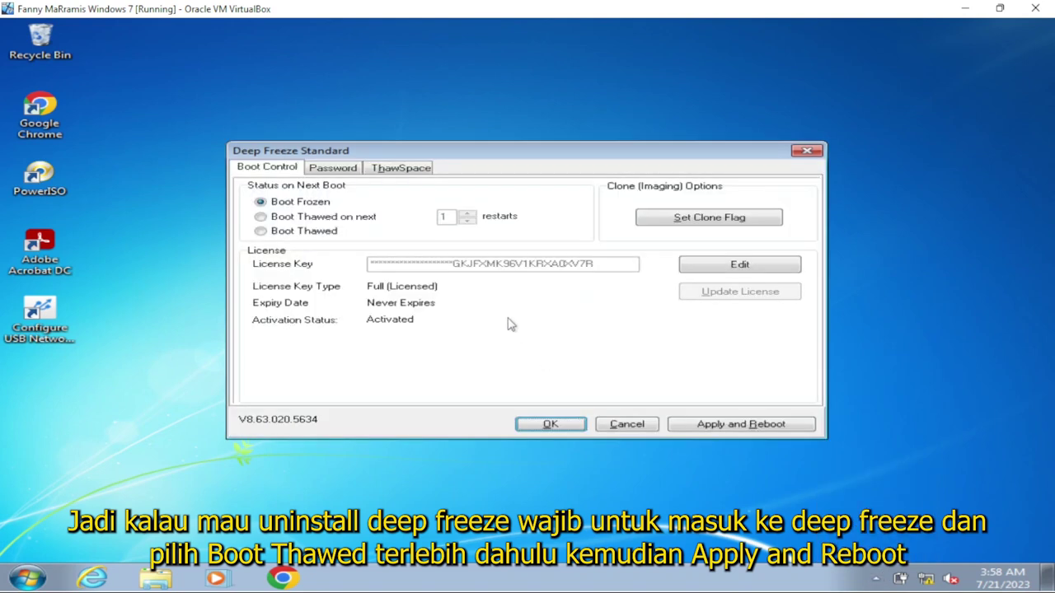
Step: Set the next boot status to Boot Thawed, apply it with a reboot, and check the Deep Freeze icon among the hidden notification icons
{"action": "left_click", "coordinate": [261, 231]}
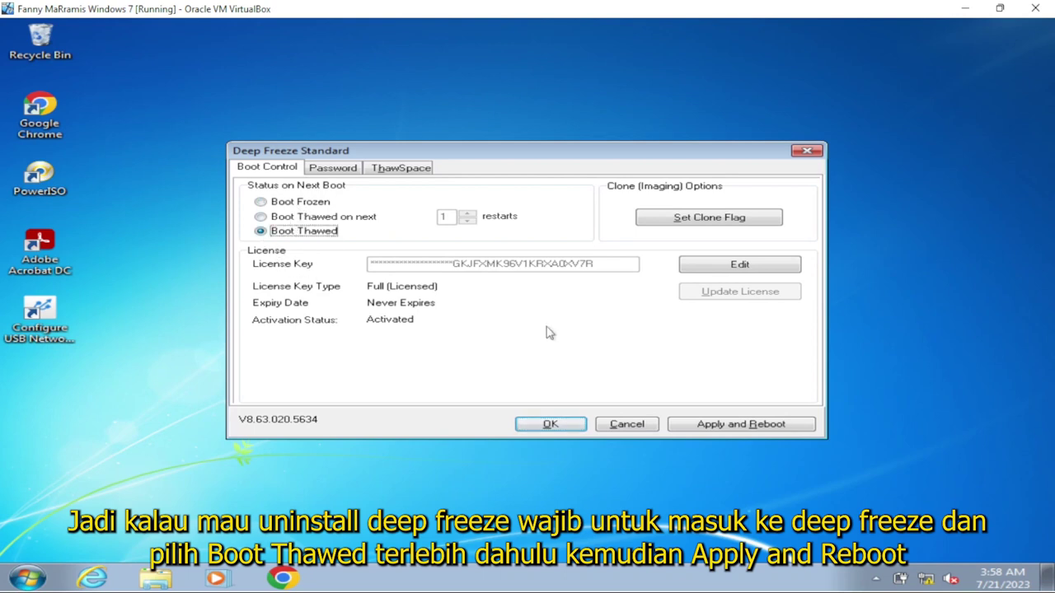
{"action": "left_click", "coordinate": [720, 425]}
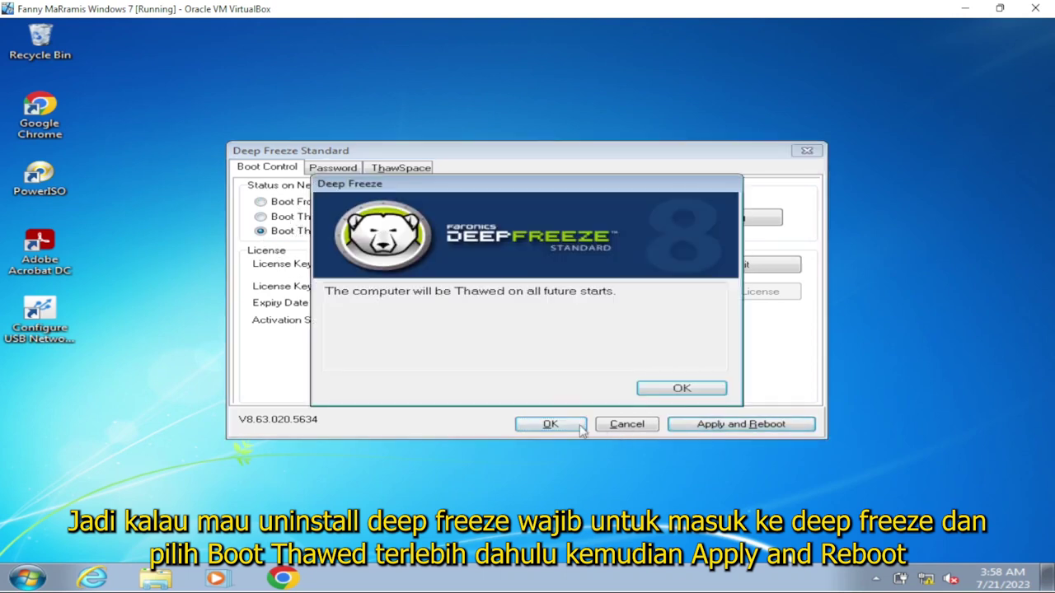
{"action": "left_click", "coordinate": [644, 389]}
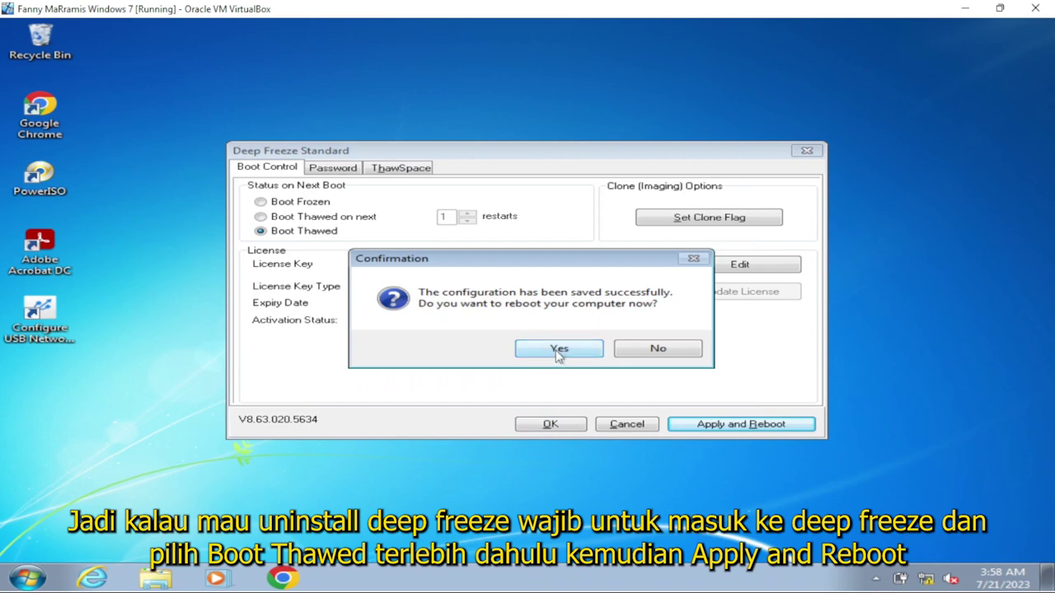
{"action": "left_click", "coordinate": [559, 349]}
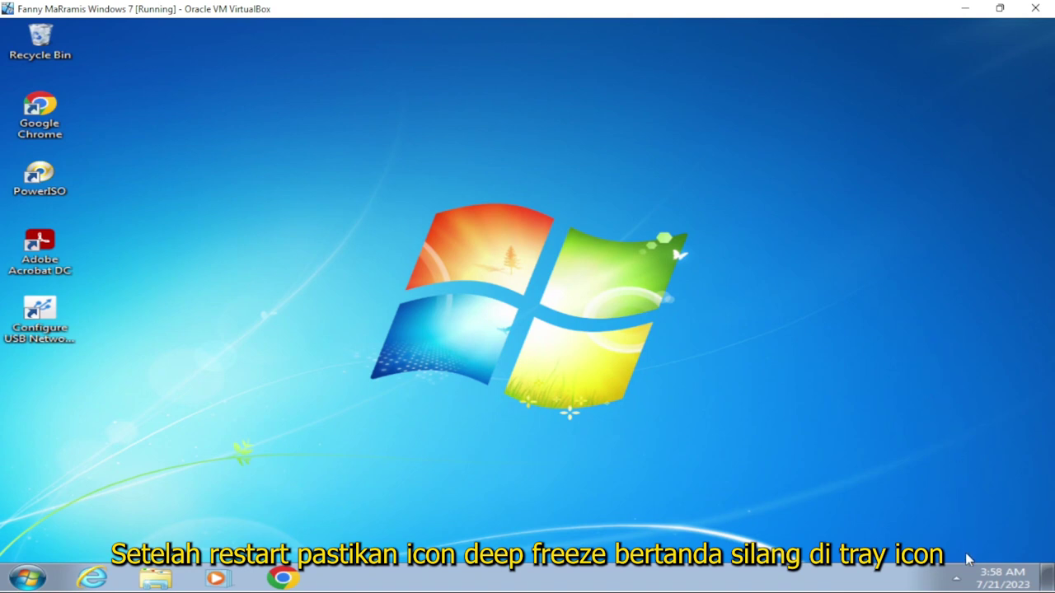
{"action": "left_click", "coordinate": [876, 579]}
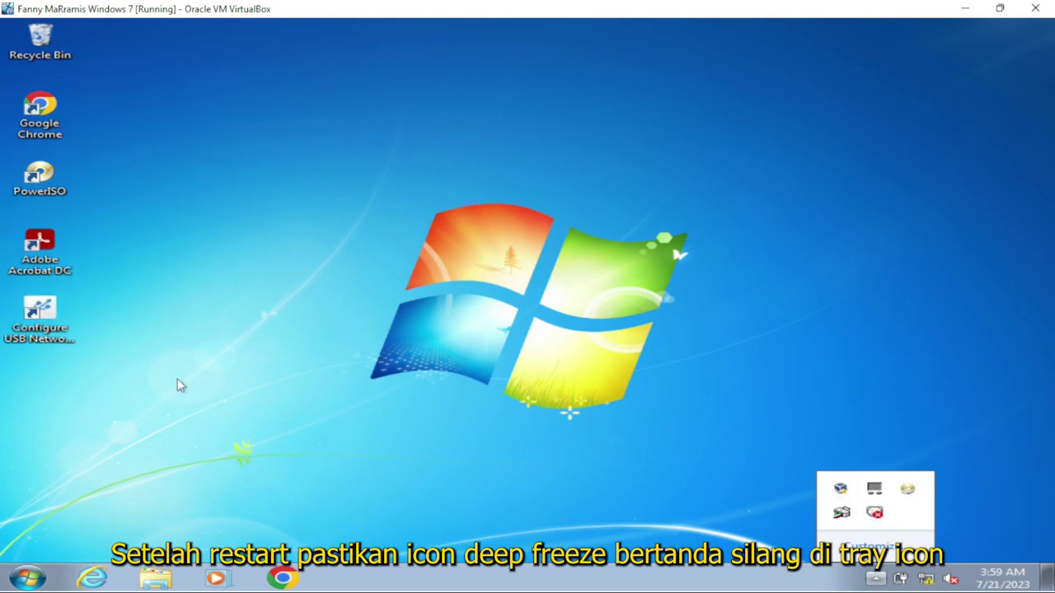
Step: Open the Deep_Freeze_Standard_8.63.020.5634 archive on the shared Software (X:) drive and enter its installer folder
{"action": "left_click", "coordinate": [158, 577]}
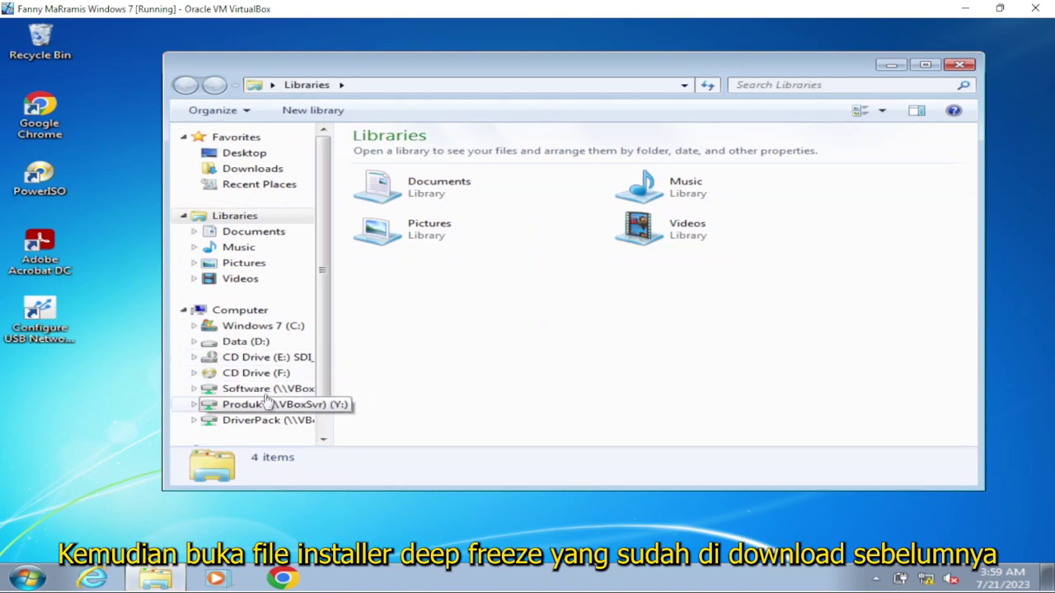
{"action": "left_click", "coordinate": [266, 392]}
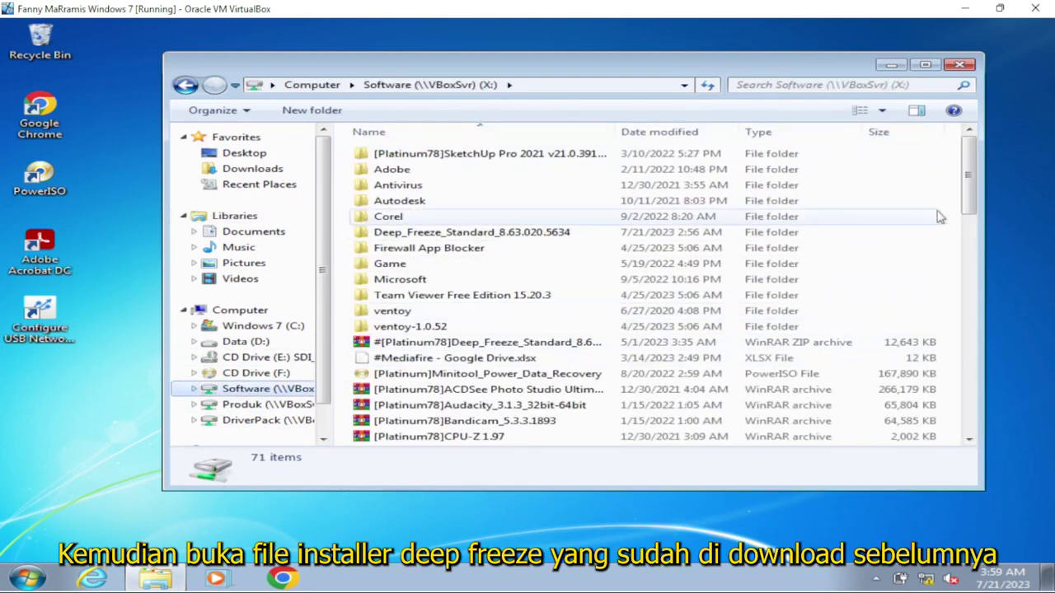
{"action": "left_click_drag", "start_coordinate": [972, 205], "coordinate": [972, 319]}
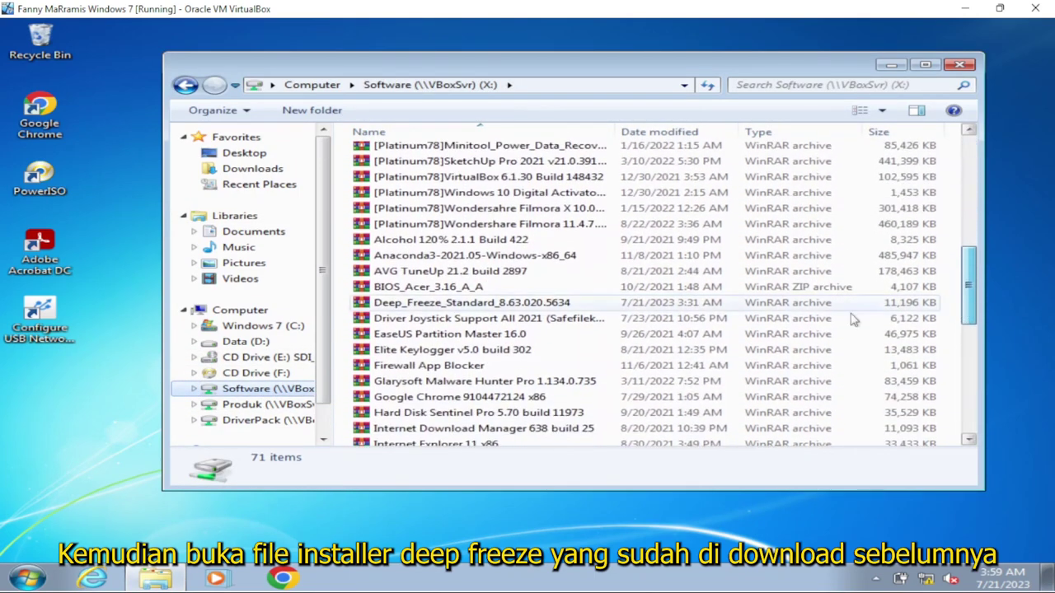
{"action": "double_click", "coordinate": [433, 304]}
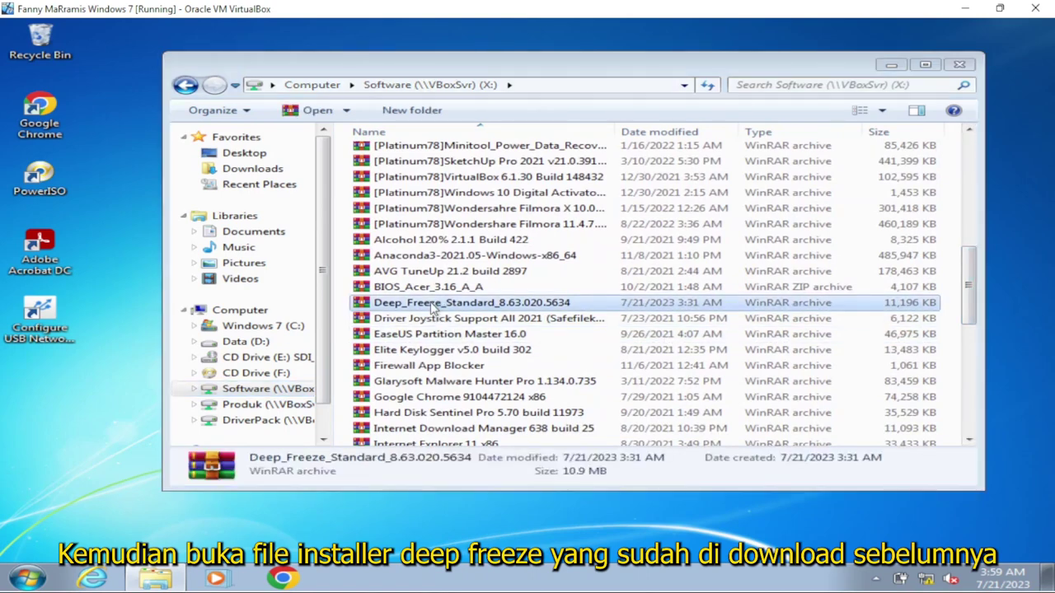
{"action": "double_click", "coordinate": [183, 290]}
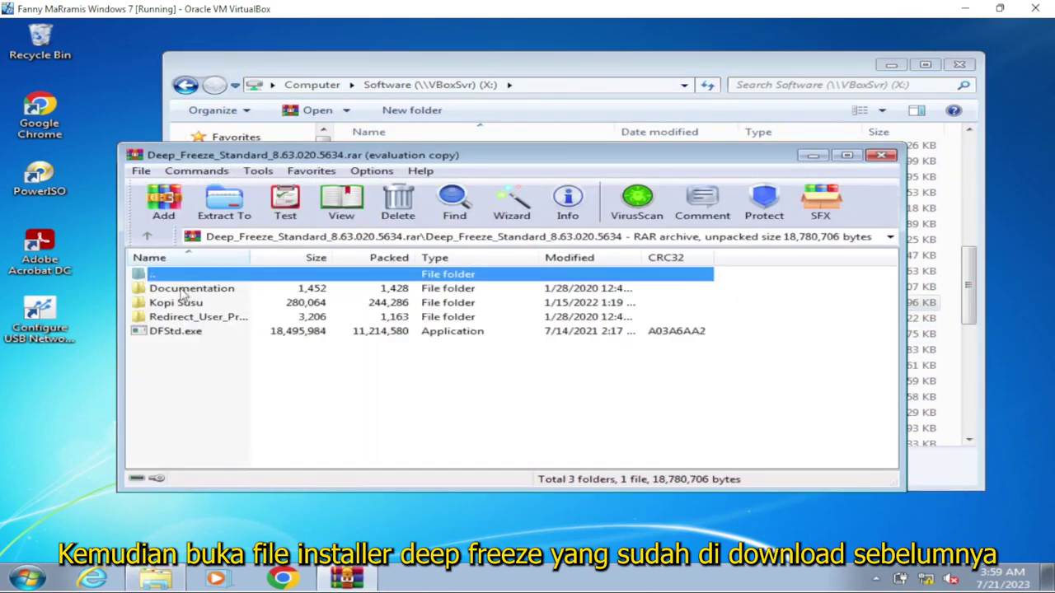
Step: Uninstall Deep Freeze Standard by running DFStd.exe with administrator permission, and check the hidden notification icons after the restart
{"action": "double_click", "coordinate": [167, 333]}
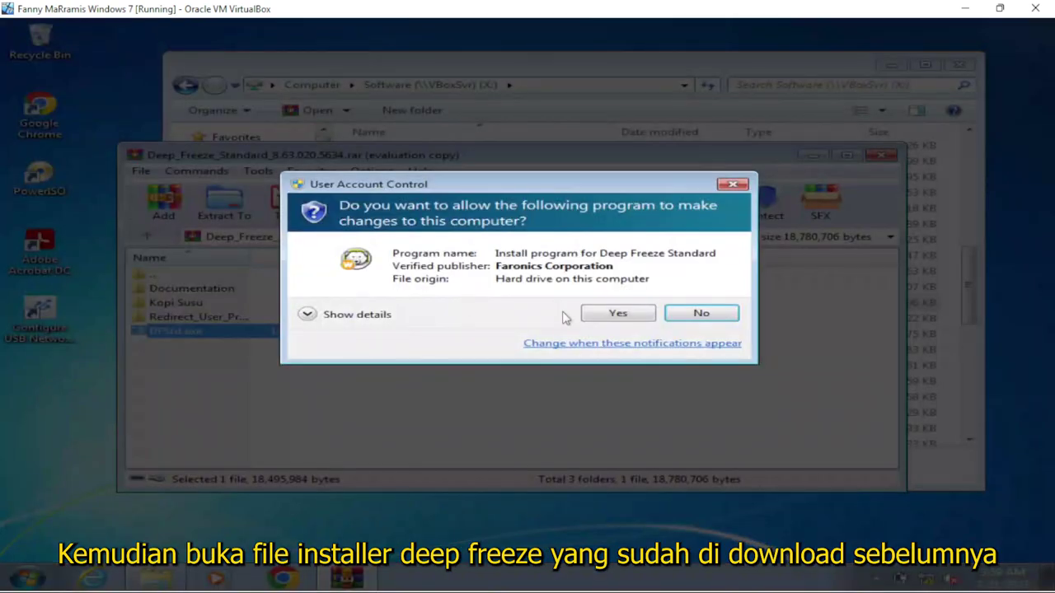
{"action": "left_click", "coordinate": [618, 313]}
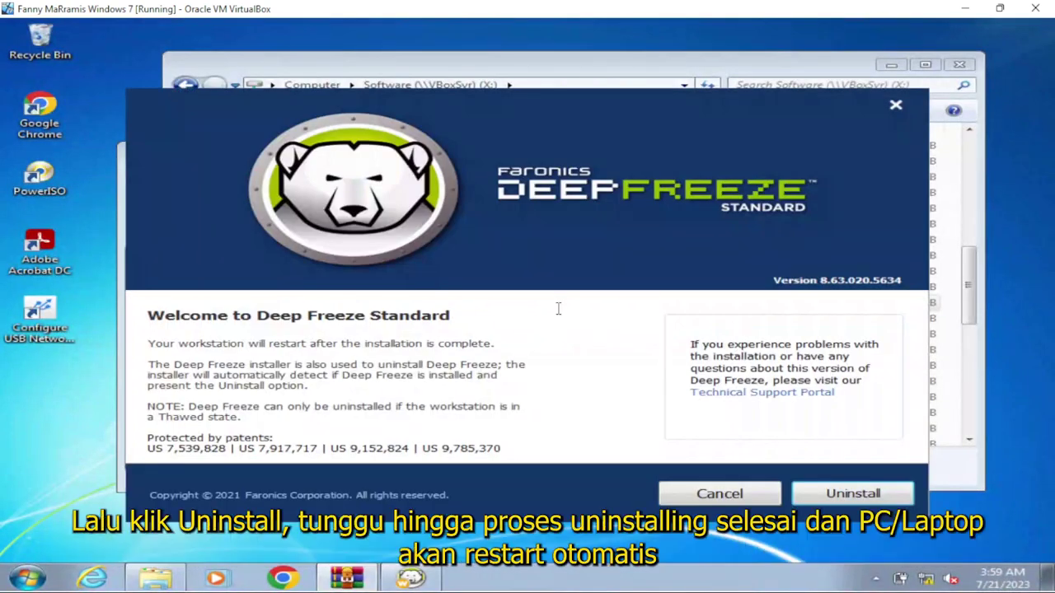
{"action": "left_click", "coordinate": [857, 494]}
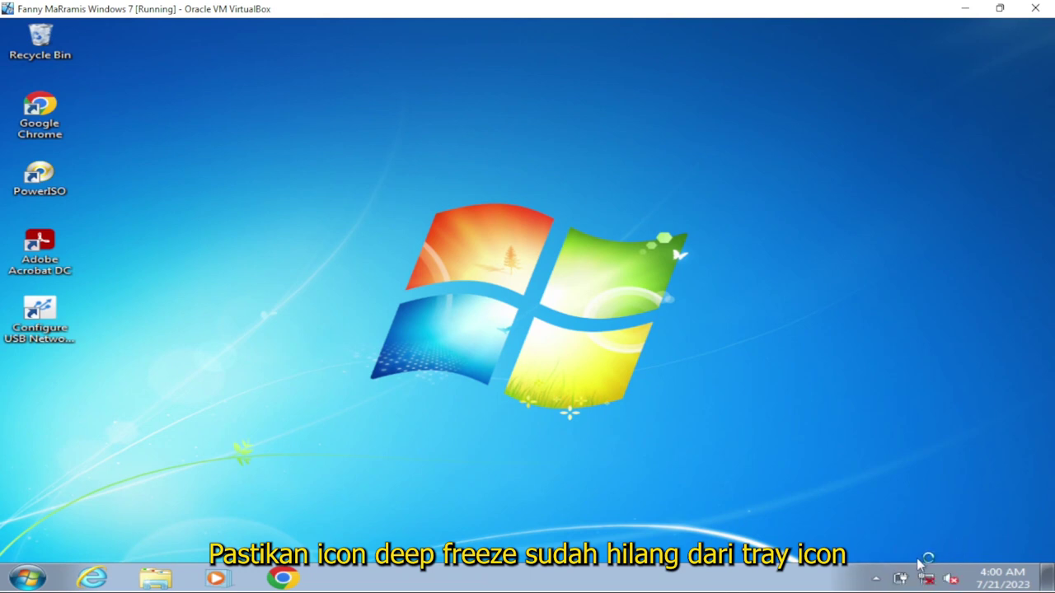
{"action": "left_click", "coordinate": [875, 579]}
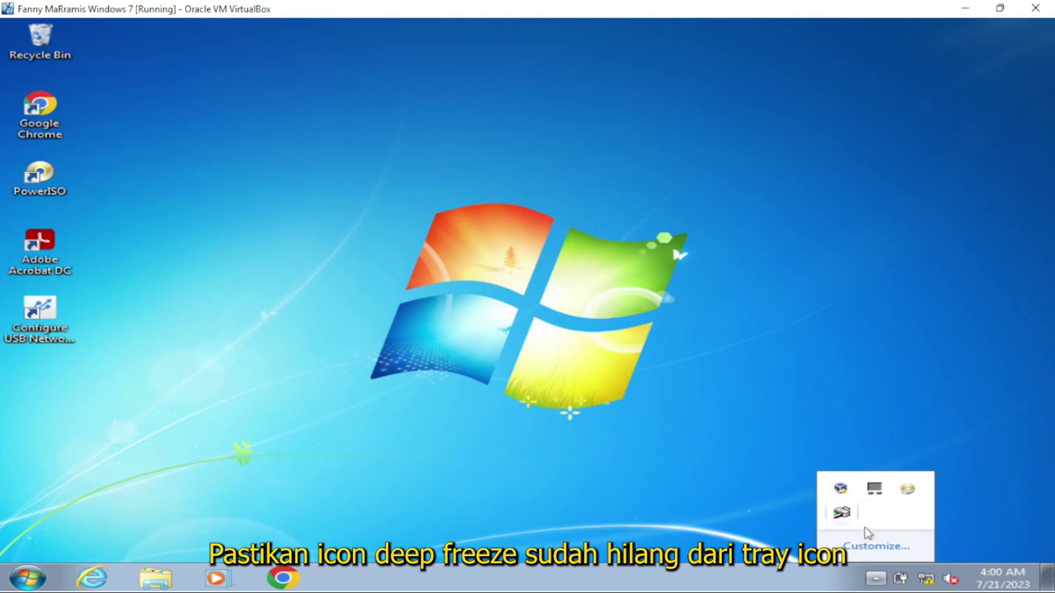
{"action": "left_click", "coordinate": [438, 308]}
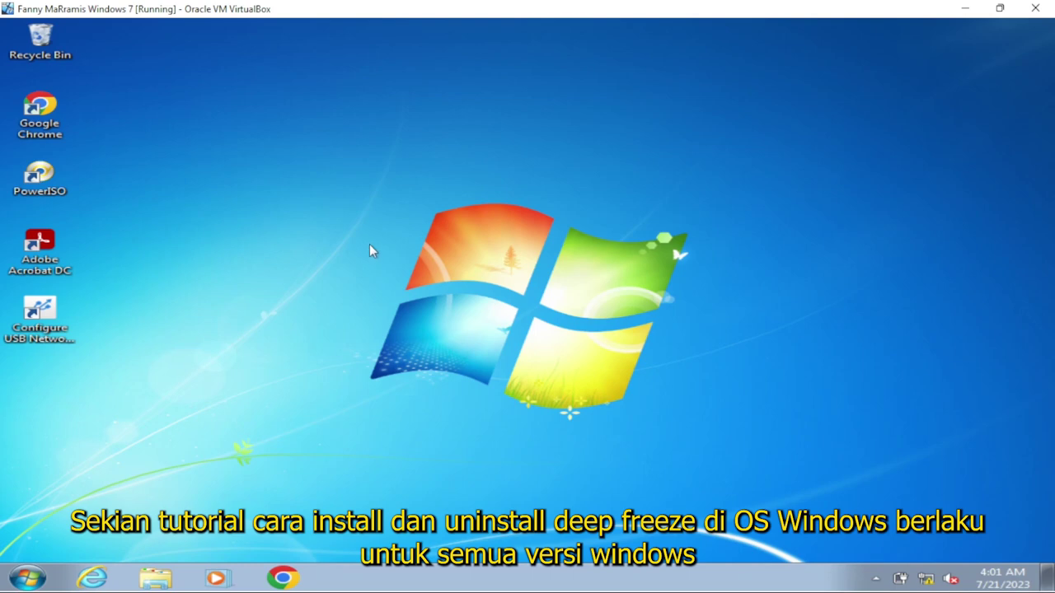
Step: Close the Windows 7 virtual machine with the Power off the machine option
{"action": "left_click", "coordinate": [1035, 8]}
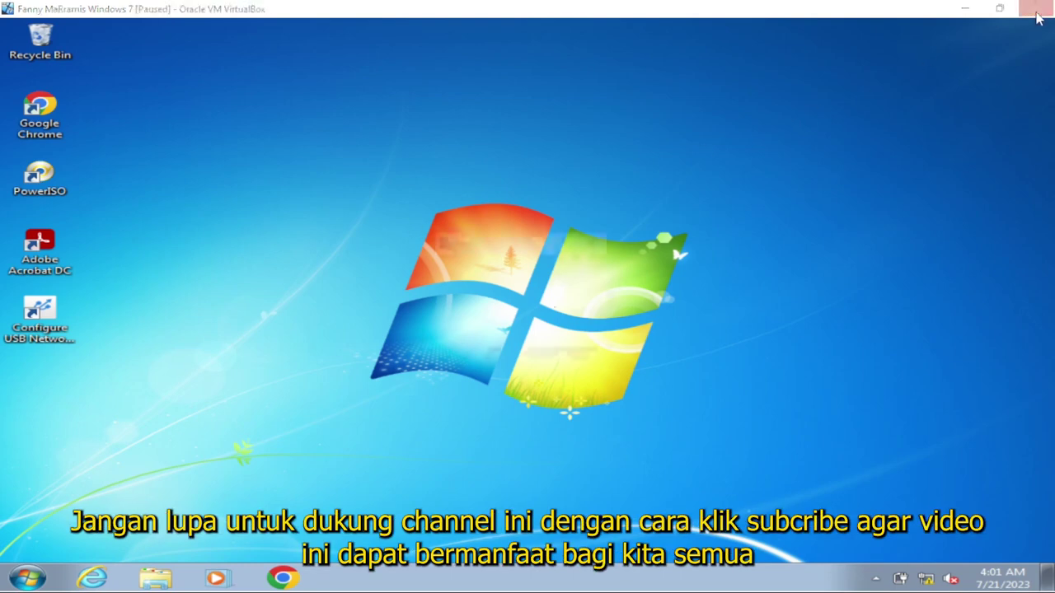
{"action": "left_click", "coordinate": [481, 342]}
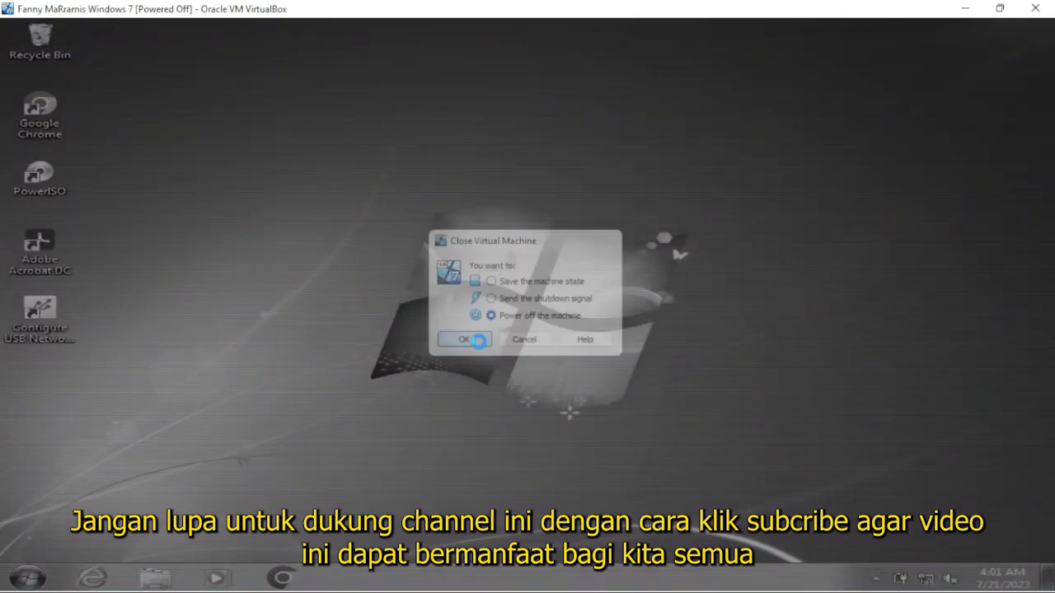